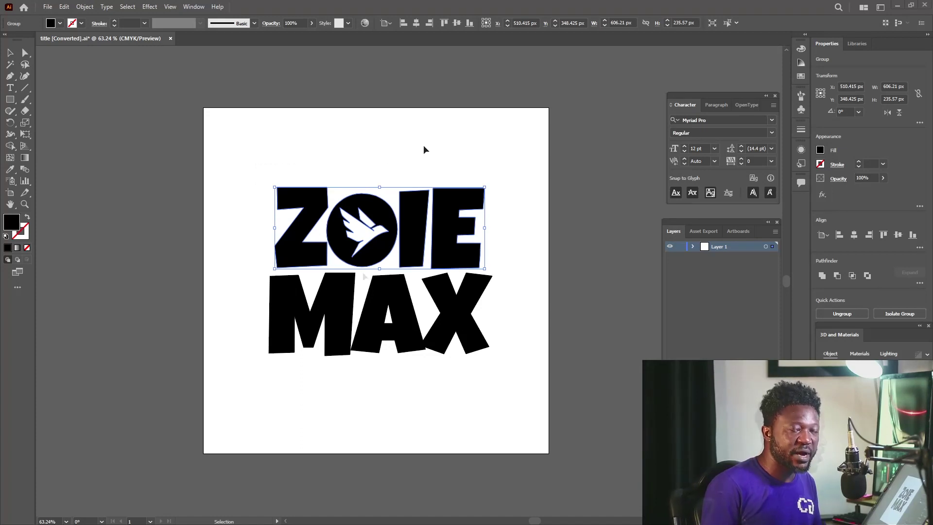
{"action": "left_click_drag", "start_coordinate": [424, 149], "coordinate": [523, 392]}
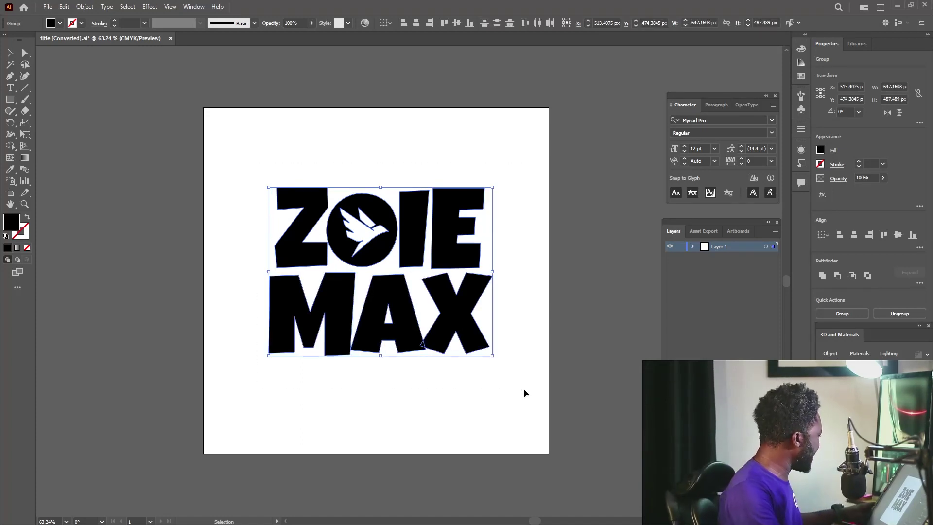
{"action": "key", "text": "Delete"}
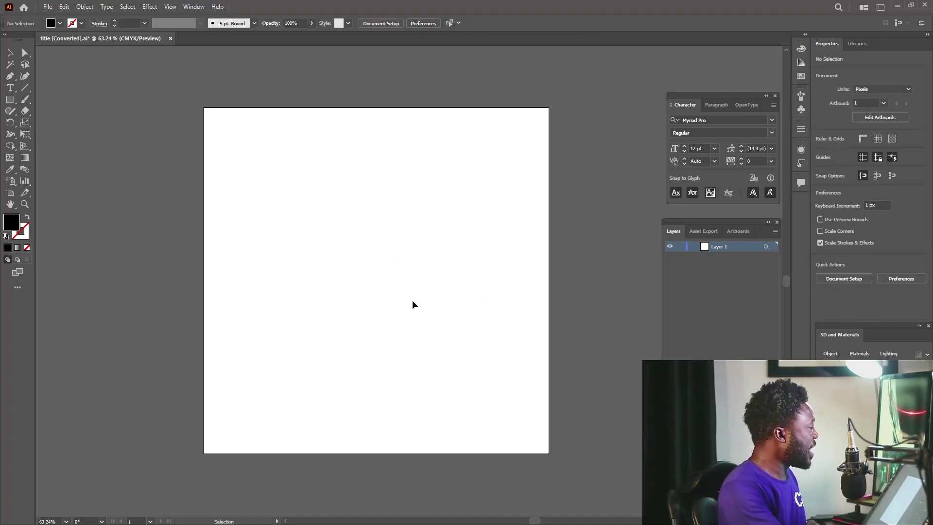
{"action": "left_click", "coordinate": [13, 102]}
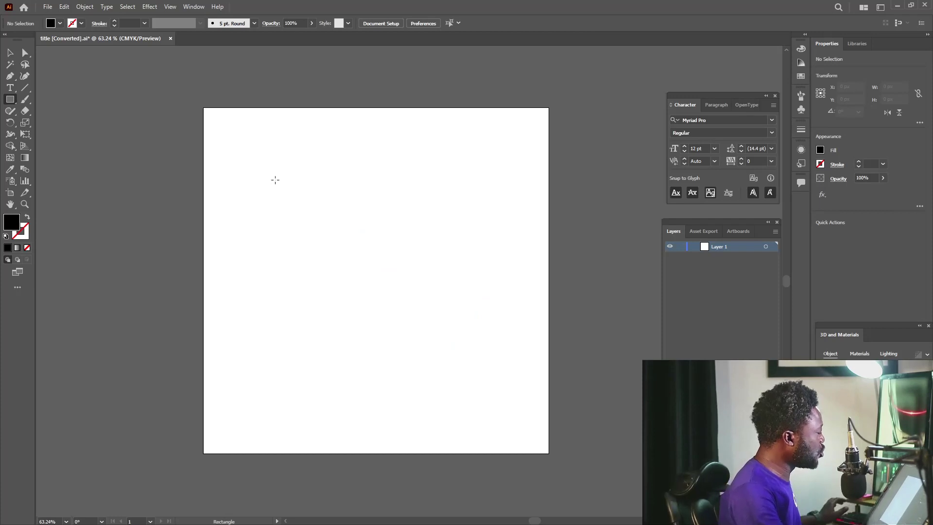
{"action": "left_click_drag", "start_coordinate": [127, 196], "coordinate": [532, 428]}
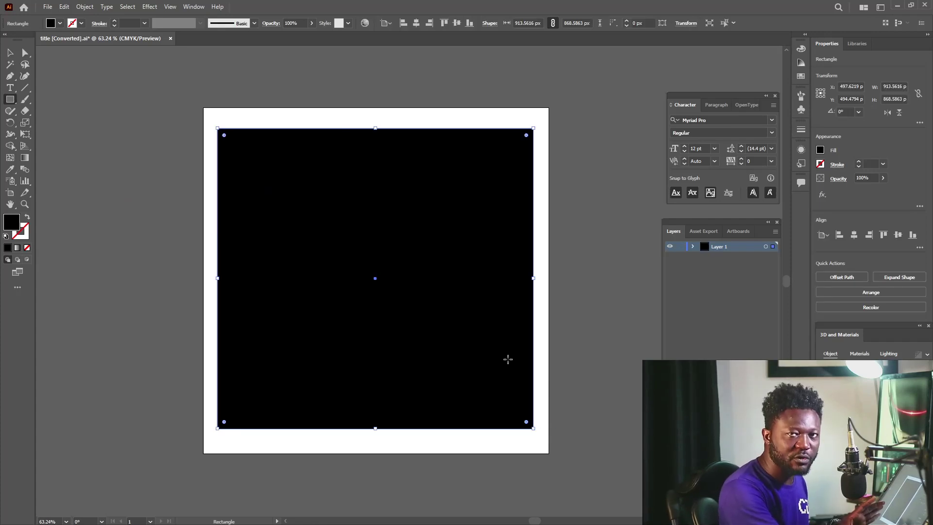
{"action": "key", "text": "Delete"}
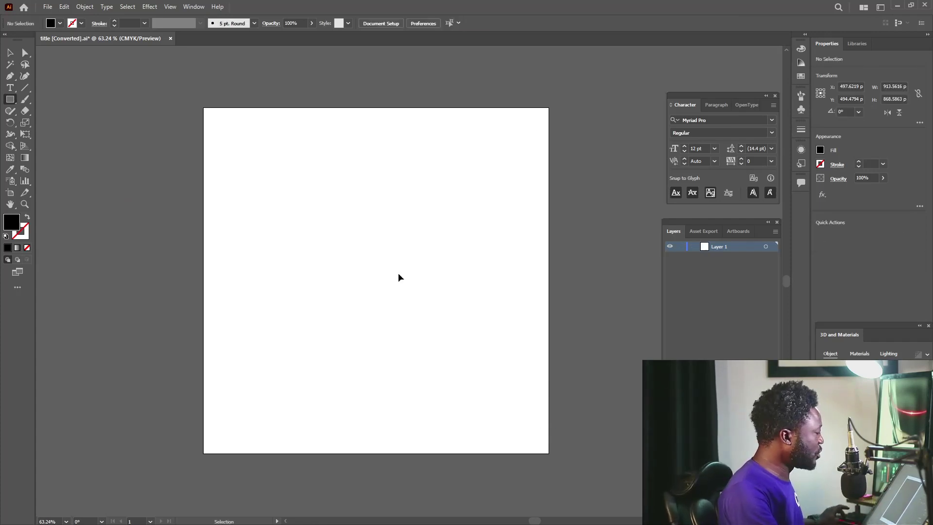
{"action": "key", "text": "ctrl+v"}
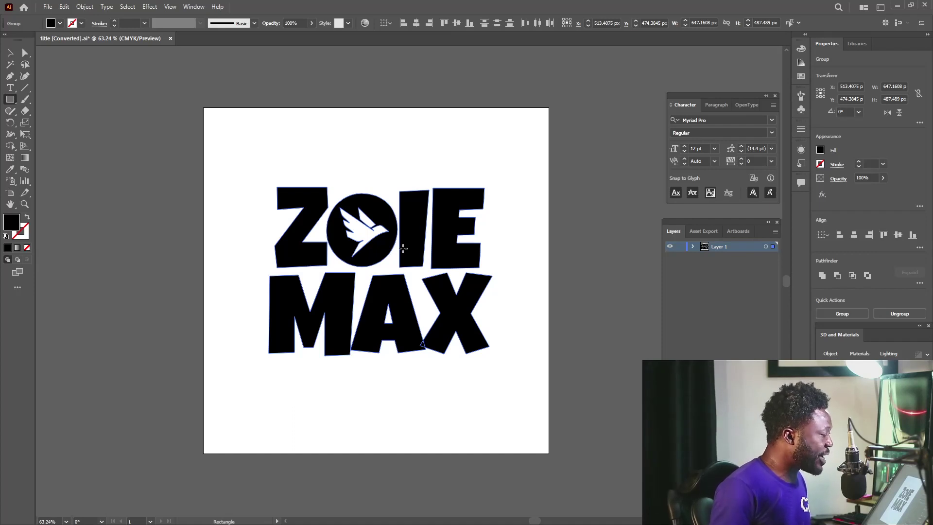
Step: Save the lettering artwork as a new Adobe Illustrator file named title_2 in the Birds folder
{"action": "key", "text": "v"}
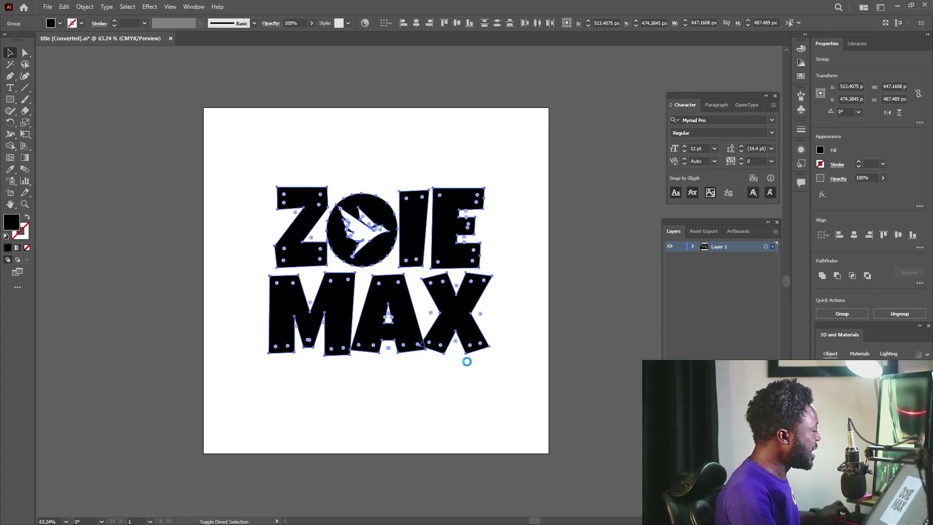
{"action": "key", "text": "ctrl+shift+s"}
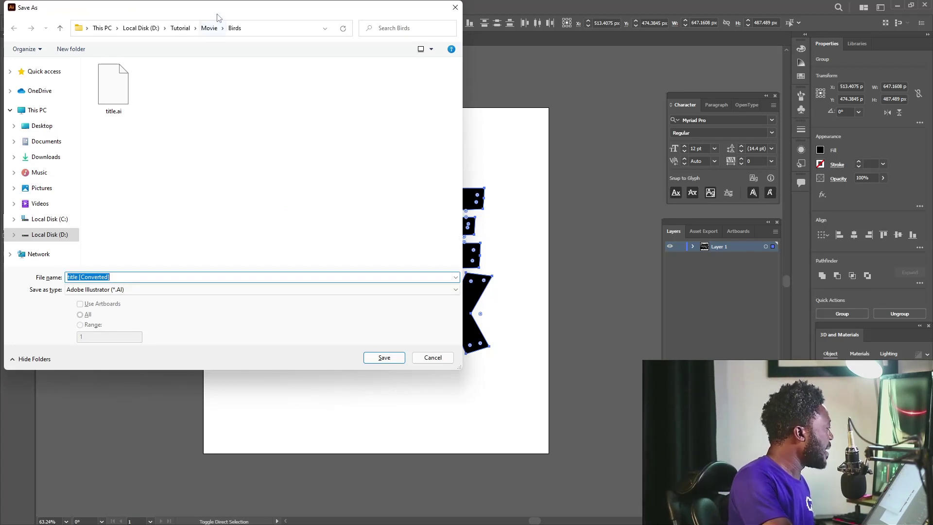
{"action": "left_click_drag", "start_coordinate": [216, 15], "coordinate": [425, 98]}
{"action": "left_click", "coordinate": [322, 170]}
{"action": "left_click_drag", "start_coordinate": [285, 361], "coordinate": [306, 360]}
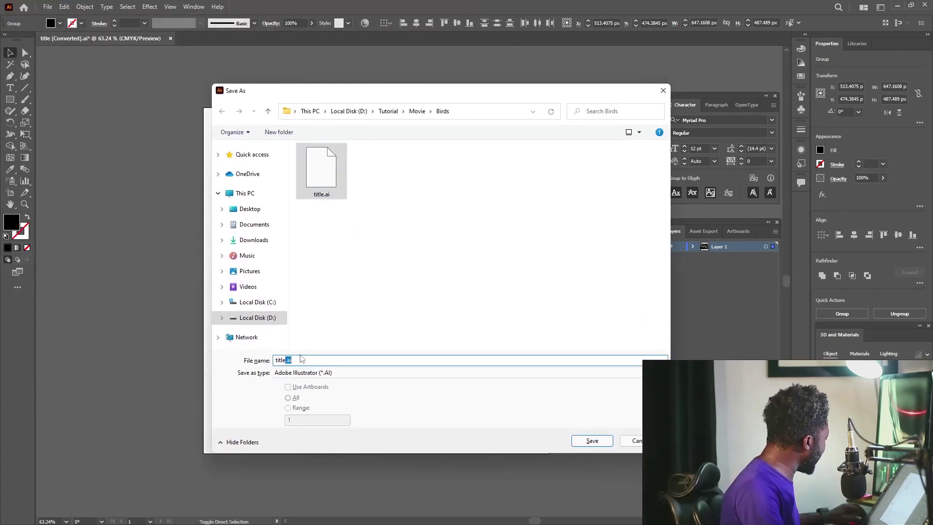
{"action": "type", "text": "_2"}
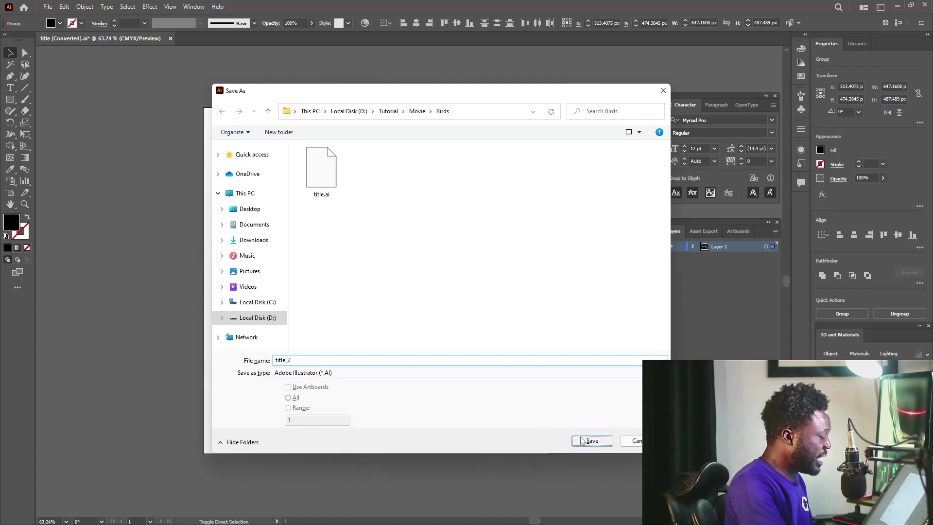
{"action": "left_click", "coordinate": [589, 440]}
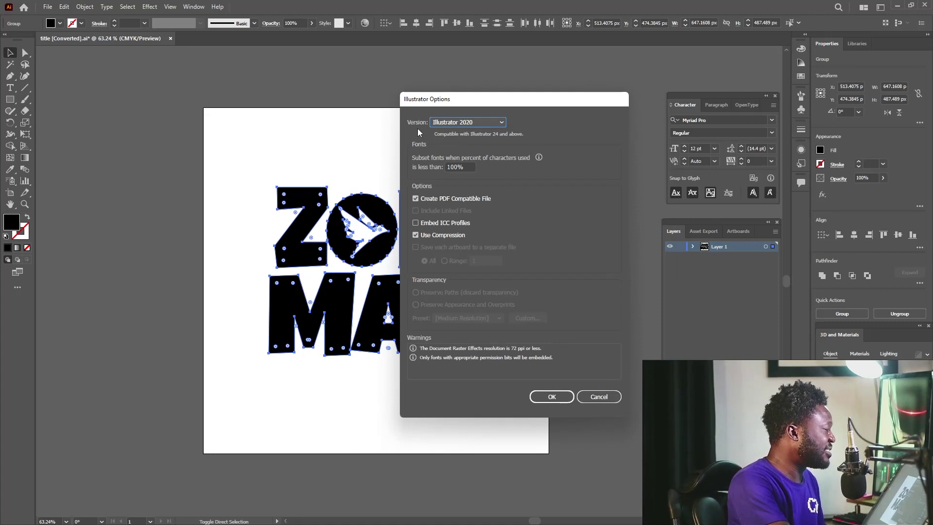
Step: Set the file version to Illustrator 8 in the Illustrator options and finish saving
{"action": "left_click", "coordinate": [450, 125]}
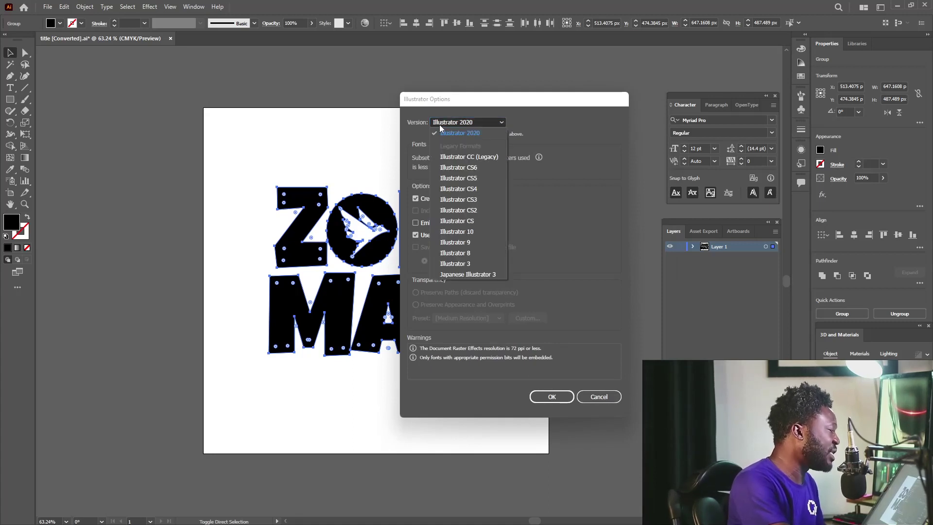
{"action": "left_click", "coordinate": [475, 253]}
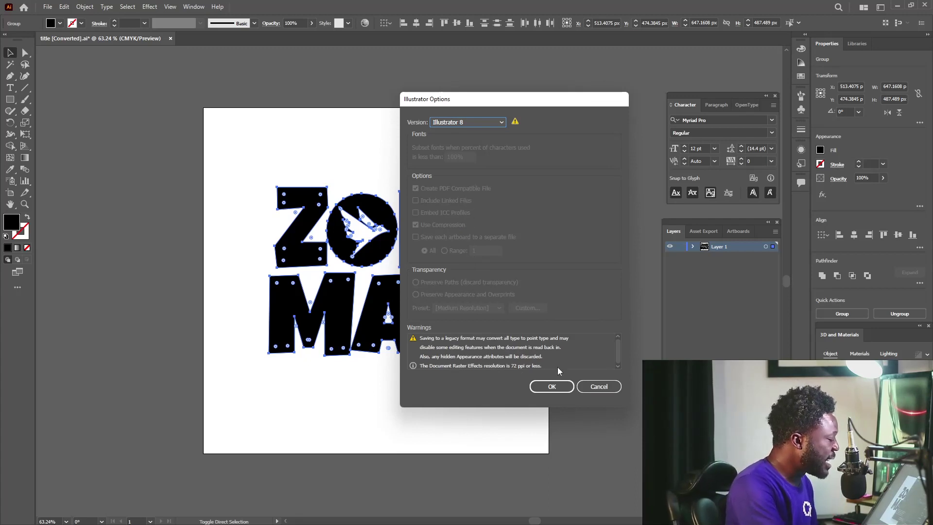
{"action": "left_click", "coordinate": [552, 386]}
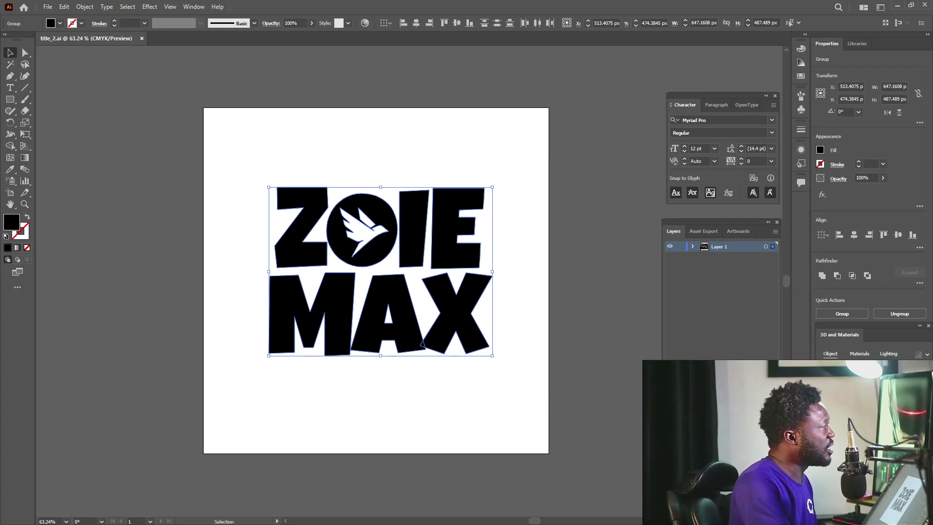
Step: Switch to Cinema 4D and merge title_2.ai from the Birds folder at scale 1 centimeter with connected splines
{"action": "key", "text": "alt+Tab"}
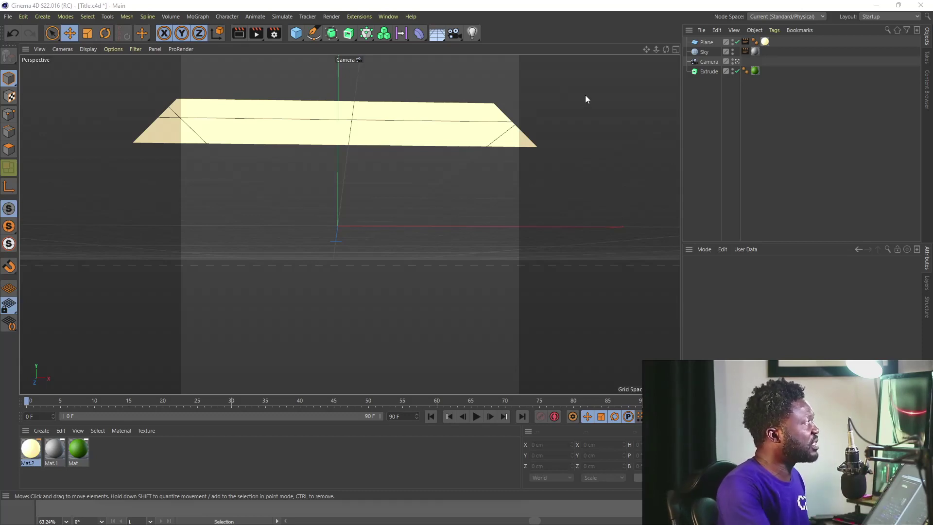
{"action": "left_click", "coordinate": [702, 30]}
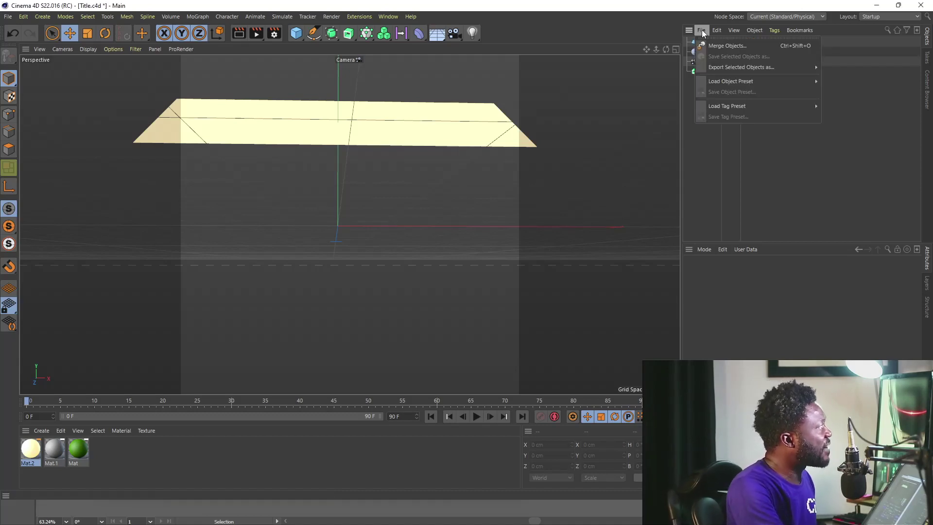
{"action": "left_click", "coordinate": [709, 48]}
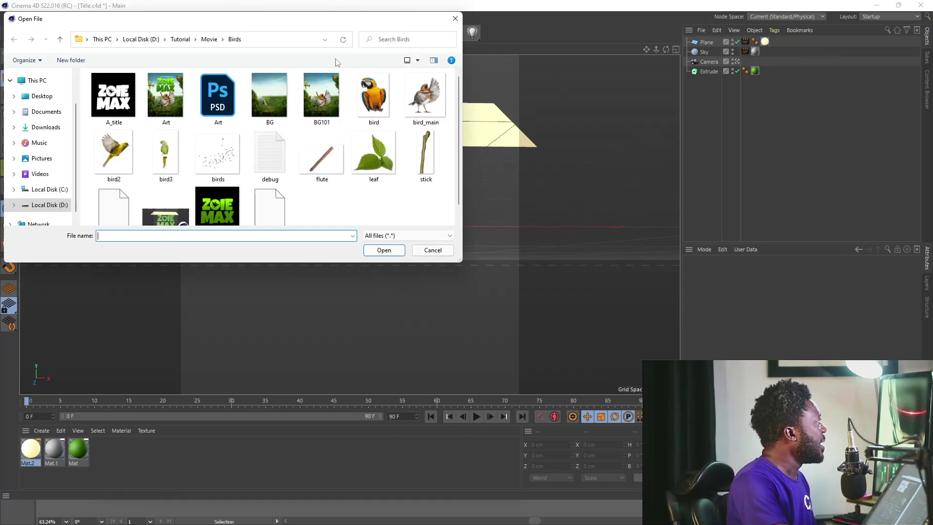
{"action": "left_click_drag", "start_coordinate": [270, 20], "coordinate": [344, 100]}
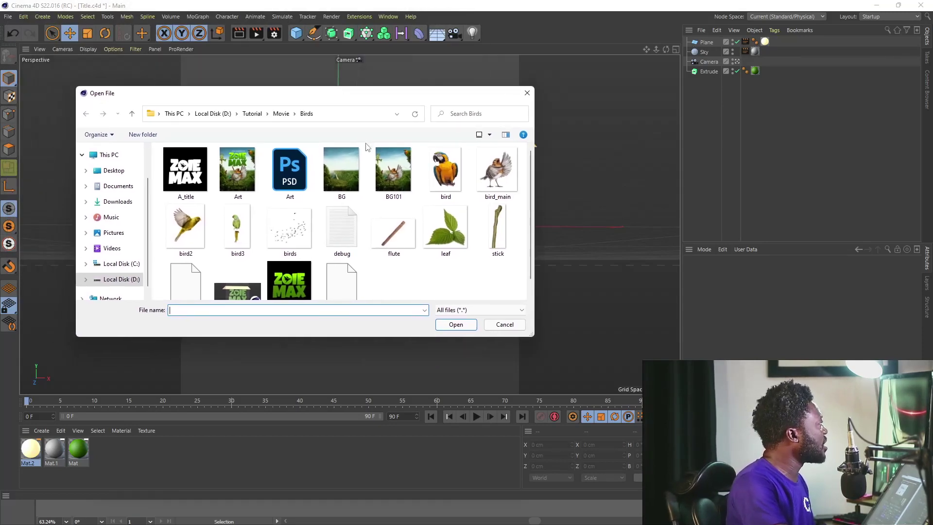
{"action": "scroll", "coordinate": [368, 151], "scroll_direction": "down", "scroll_amount": 1}
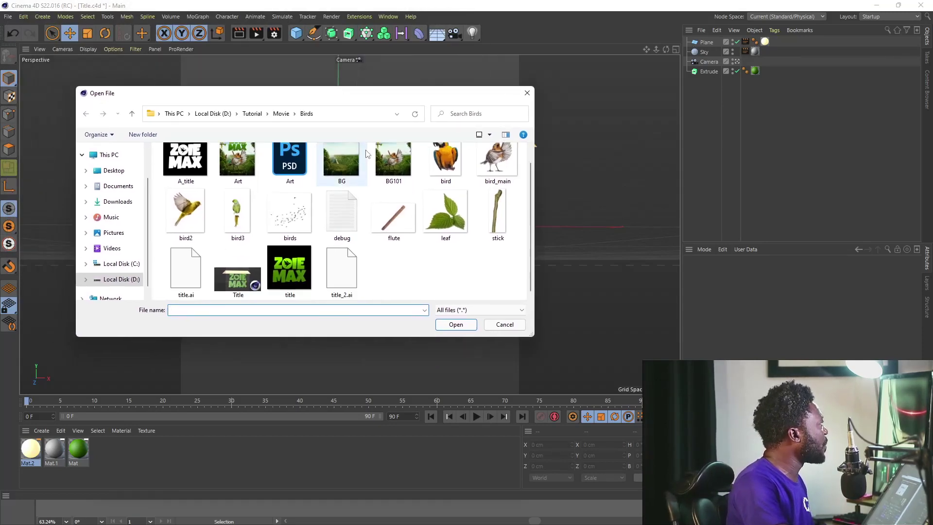
{"action": "left_click", "coordinate": [341, 270]}
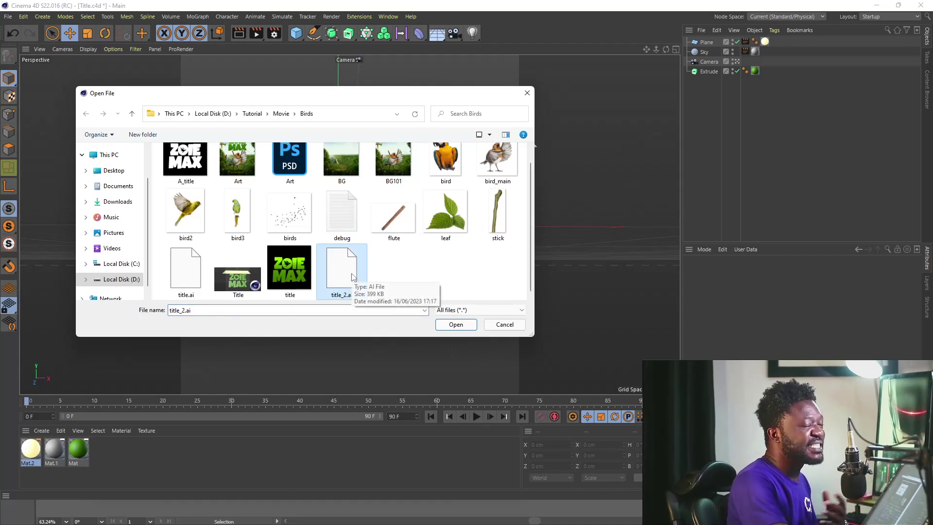
{"action": "left_click", "coordinate": [461, 324]}
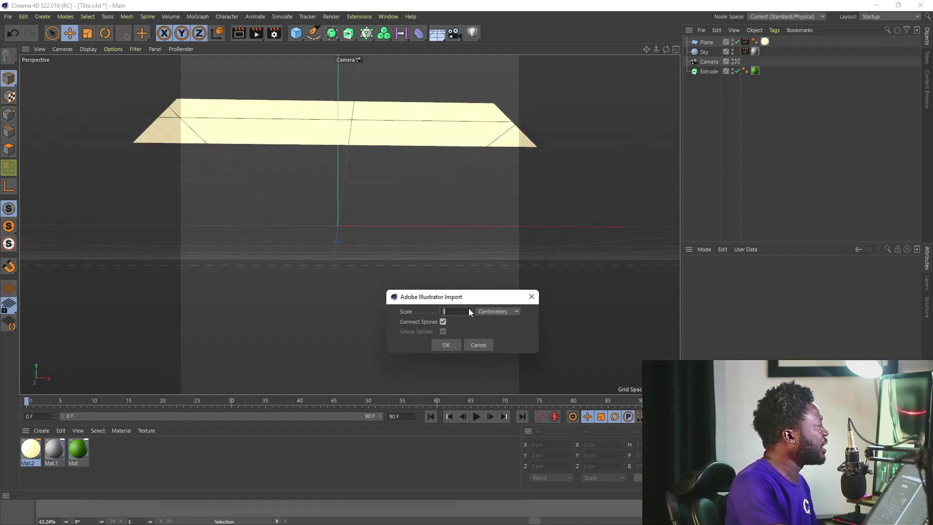
{"action": "left_click", "coordinate": [449, 346]}
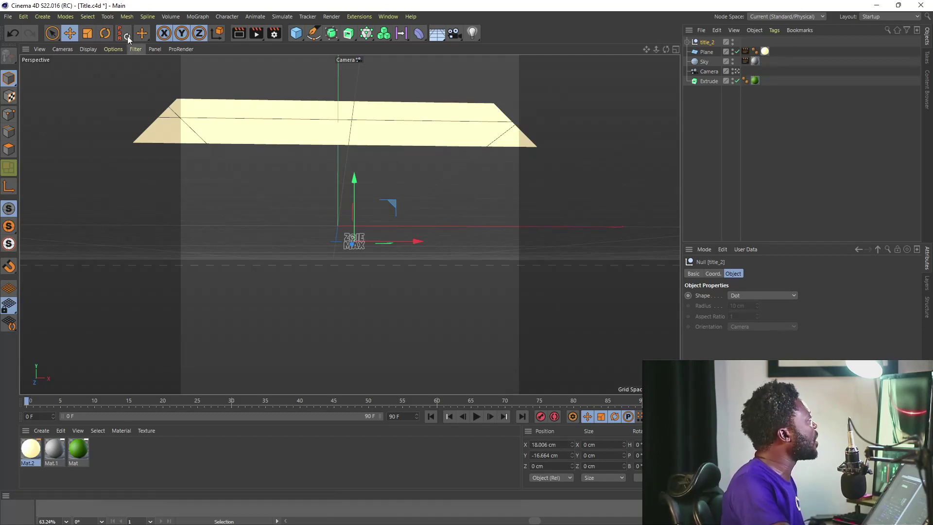
Step: Scale the imported title_2 splines up uniformly until the lettering fills most of the camera frame's width below the plane
{"action": "left_click", "coordinate": [88, 33]}
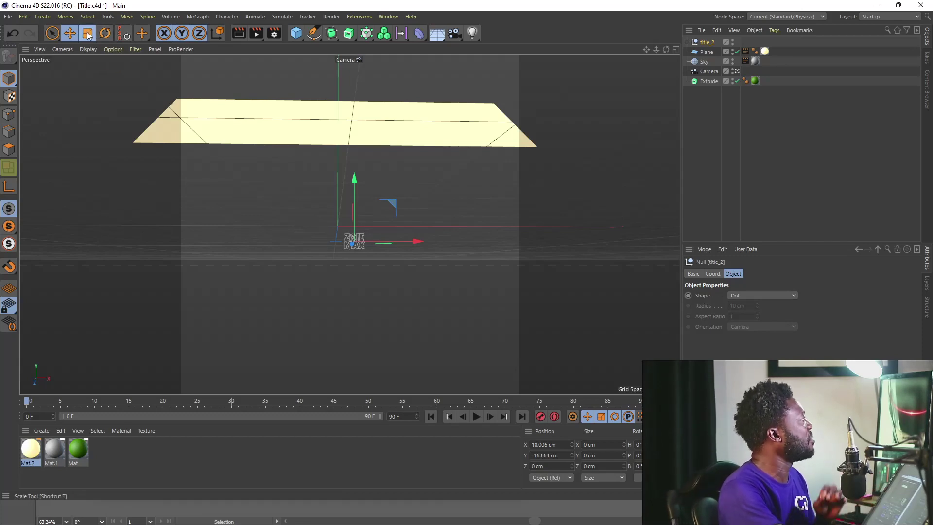
{"action": "left_click_drag", "start_coordinate": [355, 277], "coordinate": [386, 279]}
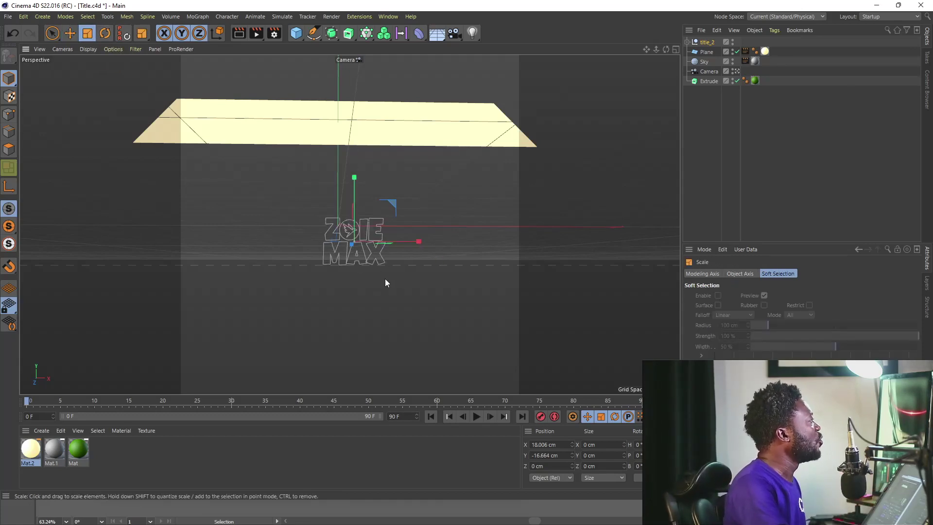
{"action": "left_click_drag", "start_coordinate": [277, 262], "coordinate": [398, 260]}
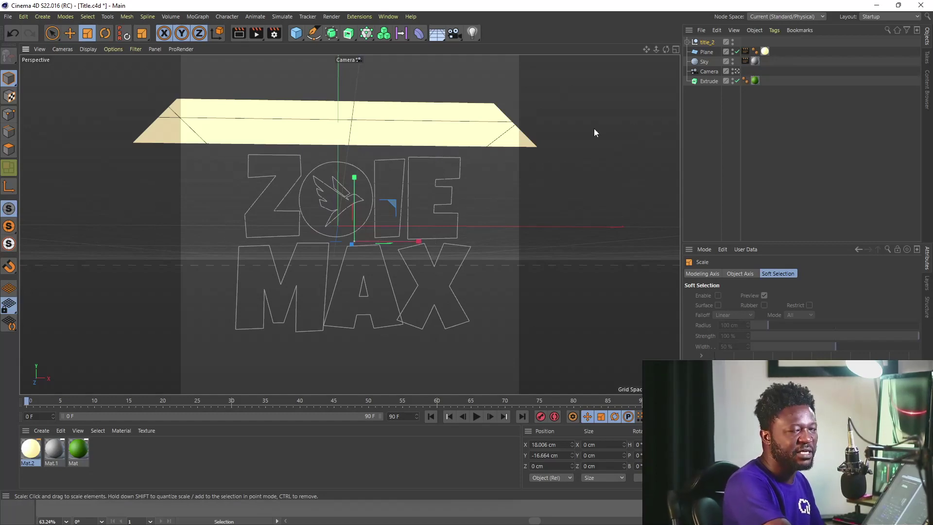
{"action": "left_click", "coordinate": [68, 32]}
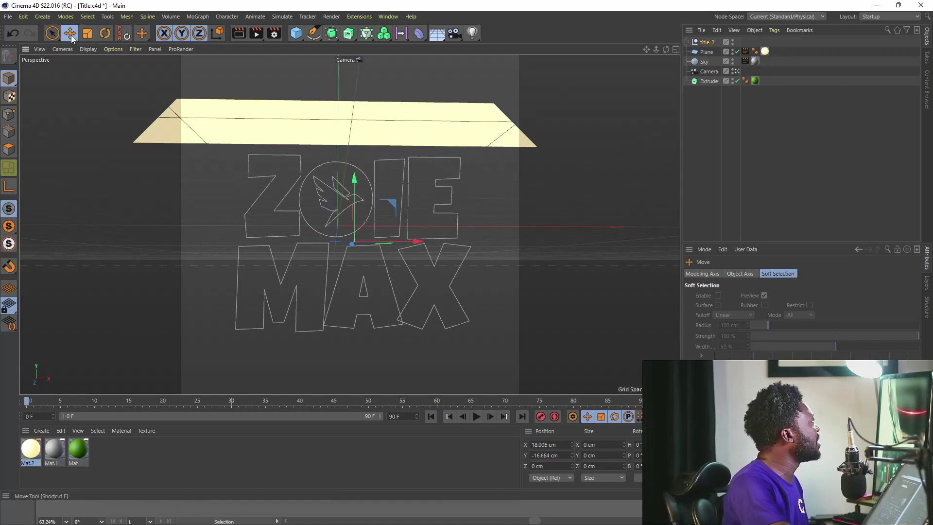
{"action": "left_click", "coordinate": [88, 33]}
{"action": "mouse_move", "coordinate": [303, 221]}
{"action": "left_mouse_down"}
{"action": "mouse_move", "coordinate": [395, 220]}
{"action": "mouse_move", "coordinate": [305, 213]}
{"action": "left_mouse_up"}
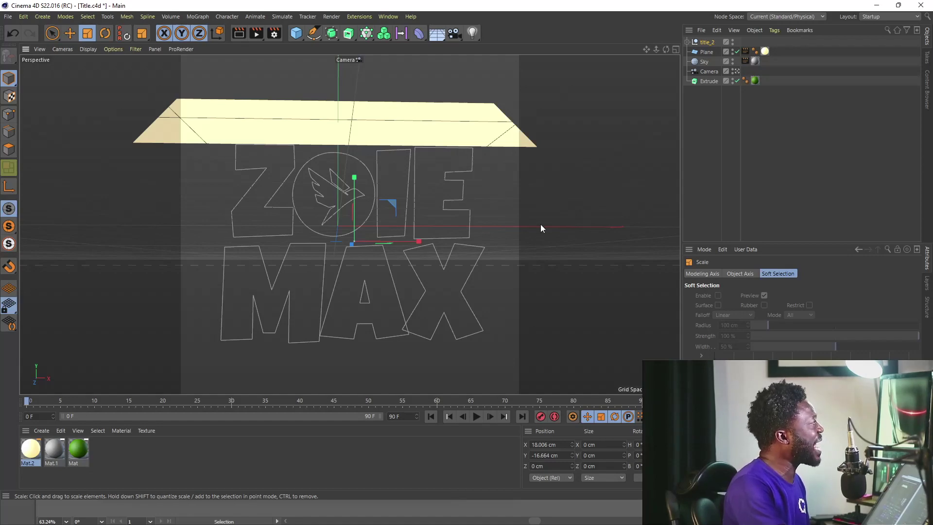
{"action": "left_click", "coordinate": [73, 37]}
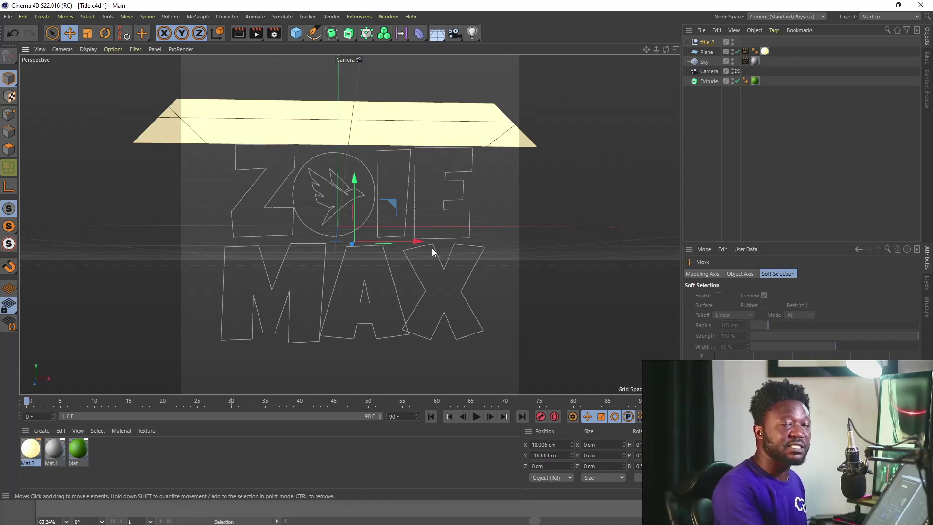
{"action": "left_click_drag", "start_coordinate": [418, 241], "coordinate": [509, 246]}
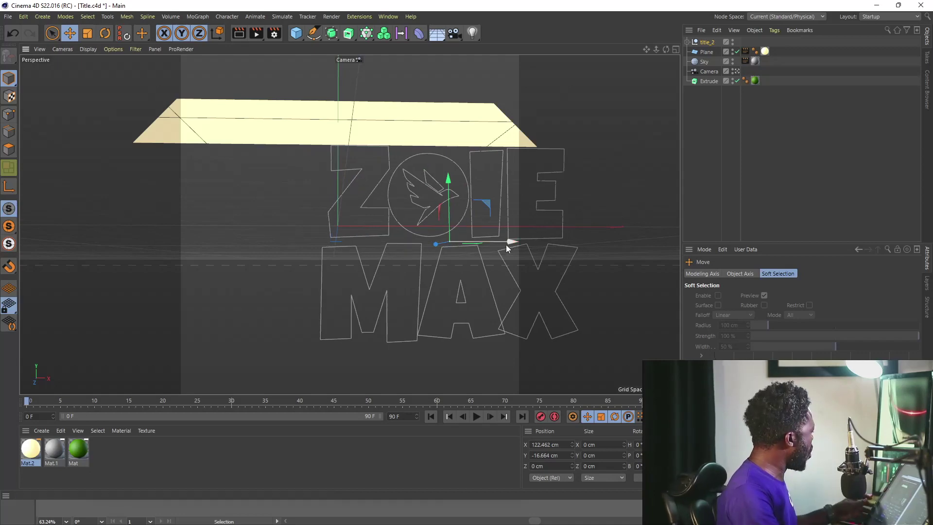
{"action": "key", "text": "ctrl+z"}
{"action": "key", "text": "t"}
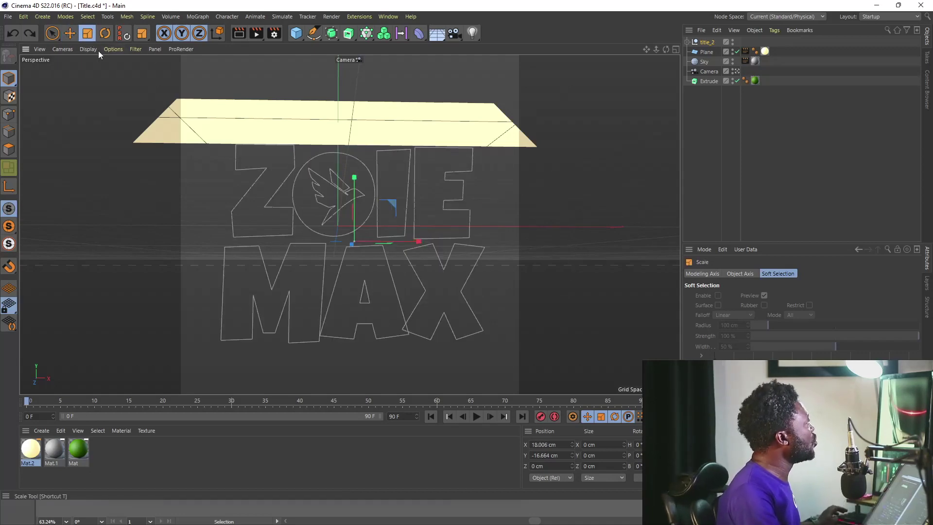
{"action": "left_click_drag", "start_coordinate": [253, 209], "coordinate": [520, 176]}
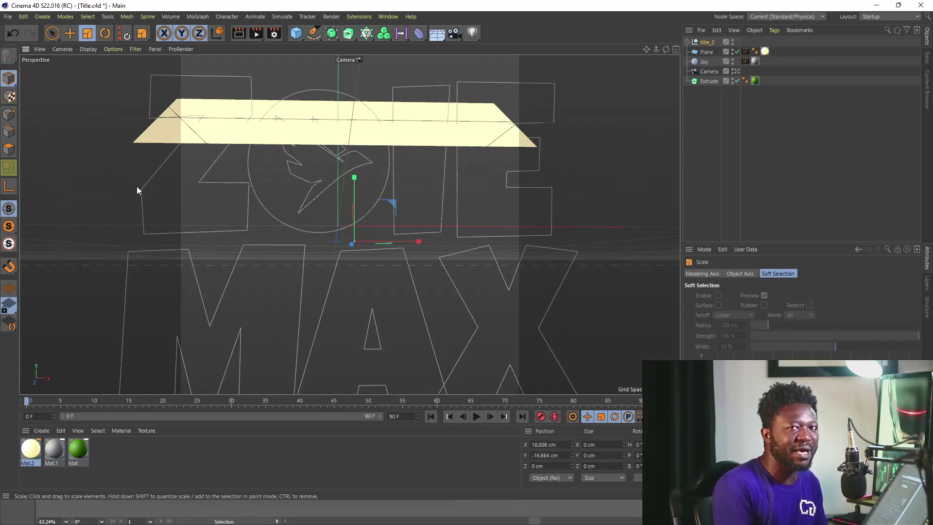
{"action": "key", "text": "ctrl+z"}
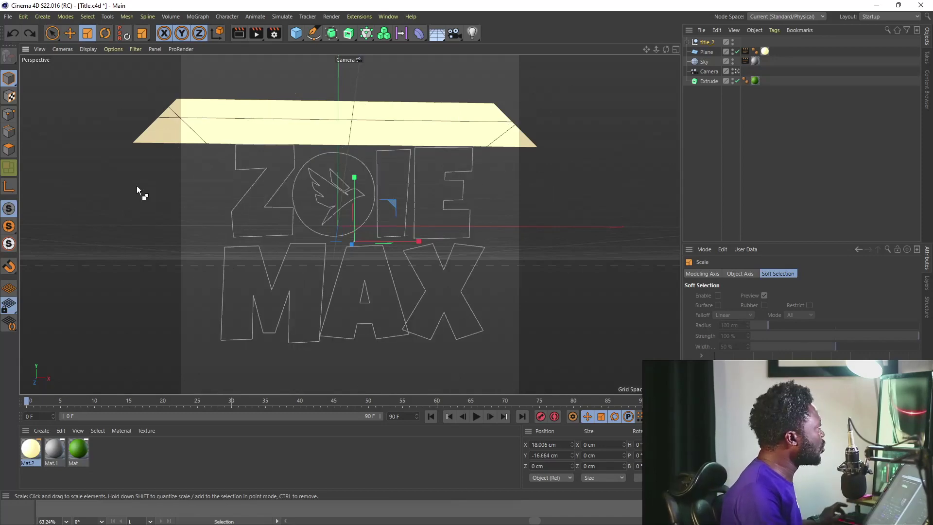
Step: Move all seven path splines, Path 1 through Path 10, out of the title_2 null to the hierarchy's root level below Extrude
{"action": "left_click", "coordinate": [686, 42]}
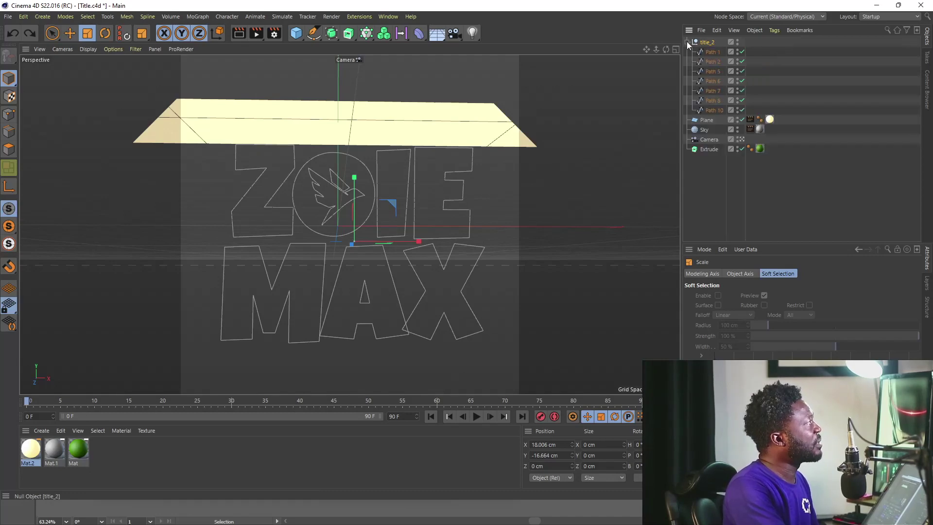
{"action": "left_click", "coordinate": [713, 50]}
{"action": "left_click", "coordinate": [712, 109], "text": "shift"}
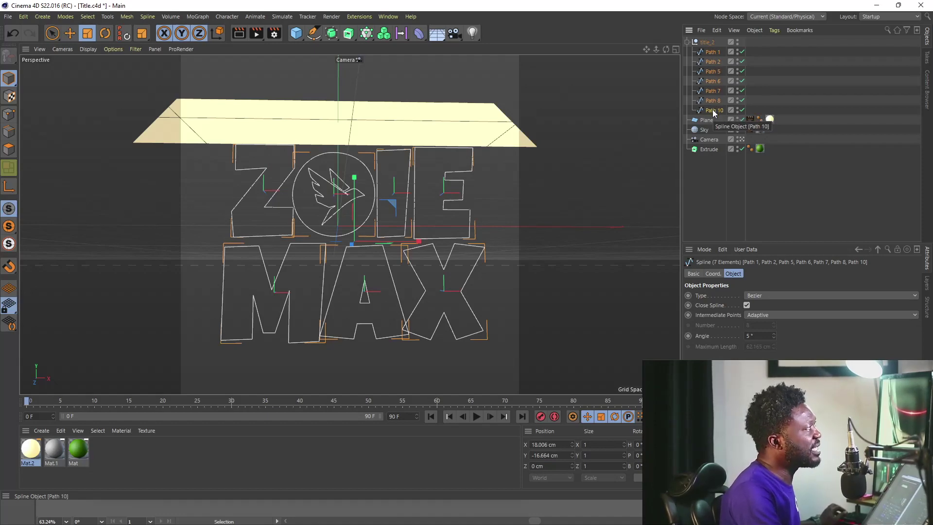
{"action": "left_click_drag", "start_coordinate": [719, 53], "coordinate": [714, 193]}
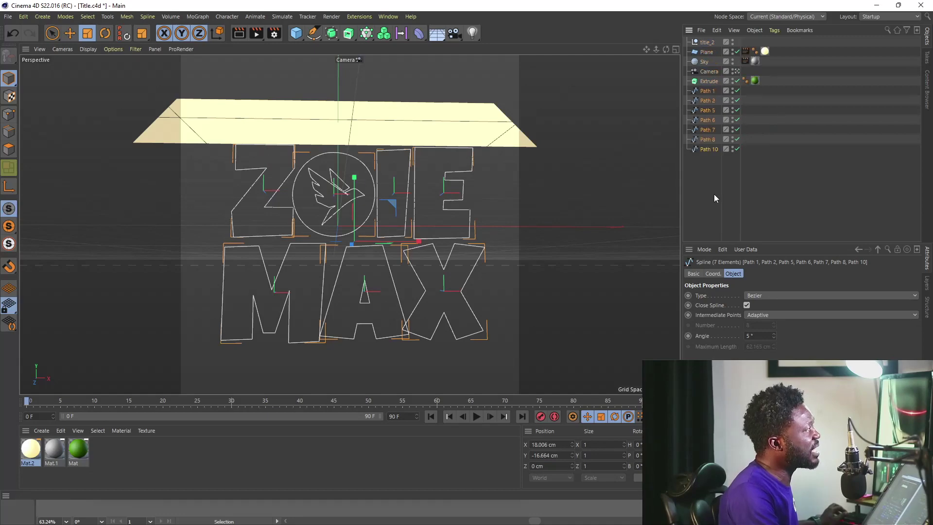
Step: Delete the empty title_2 null and merge the seven path splines into one with Connect Objects + Delete
{"action": "left_click", "coordinate": [706, 44]}
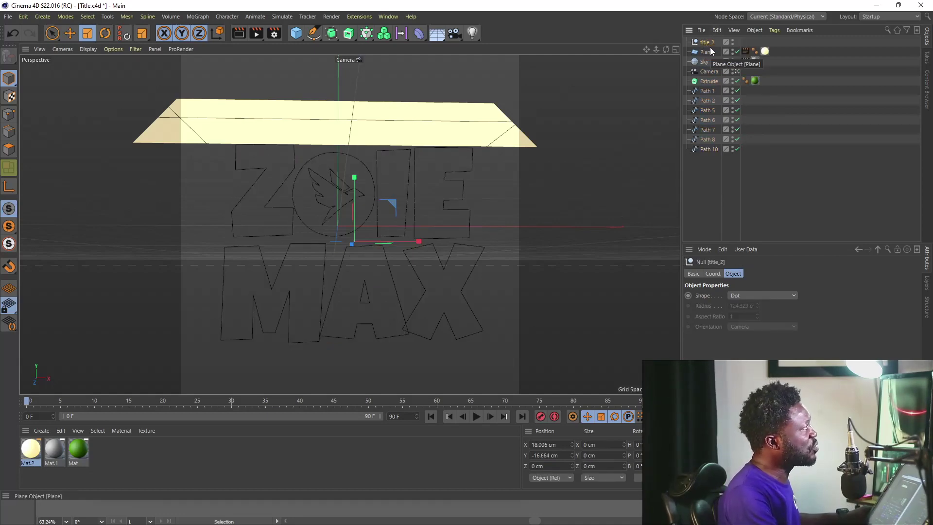
{"action": "key", "text": "Delete"}
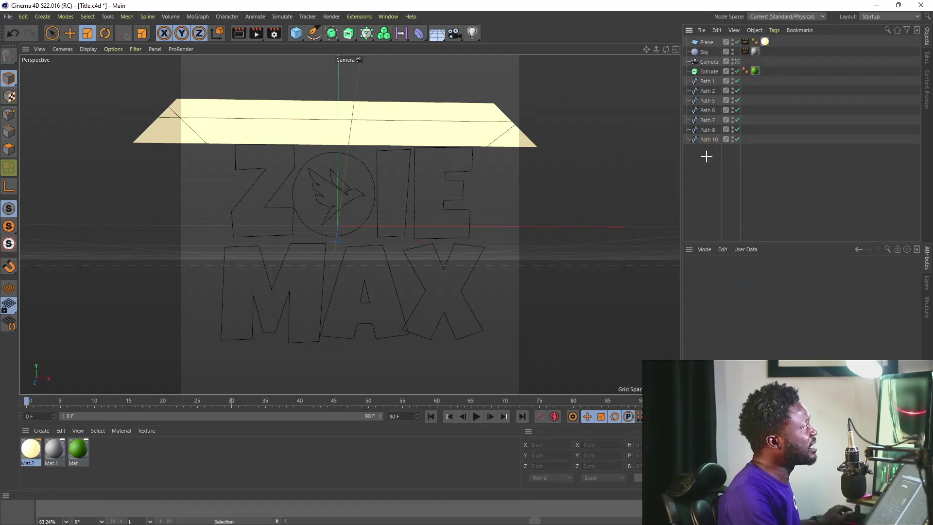
{"action": "left_click_drag", "start_coordinate": [706, 155], "coordinate": [705, 78]}
{"action": "right_click", "coordinate": [701, 98]}
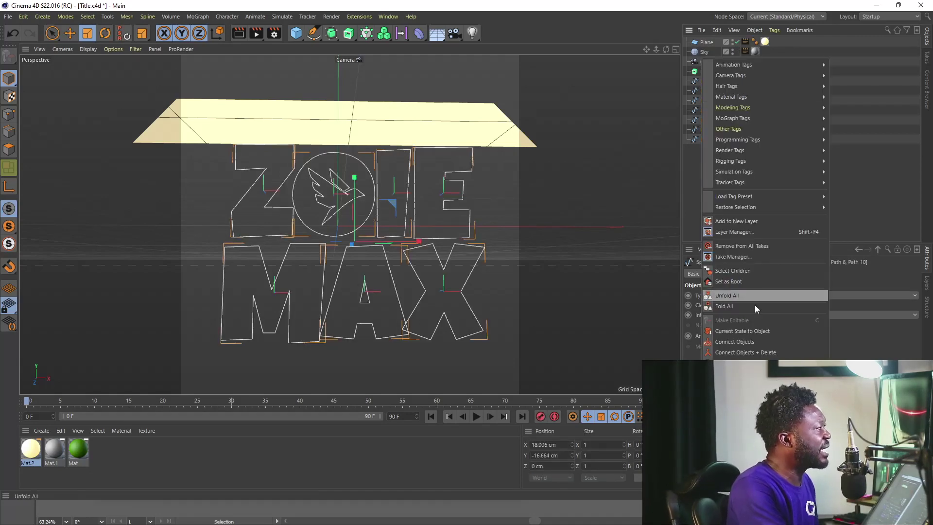
{"action": "left_click", "coordinate": [769, 353]}
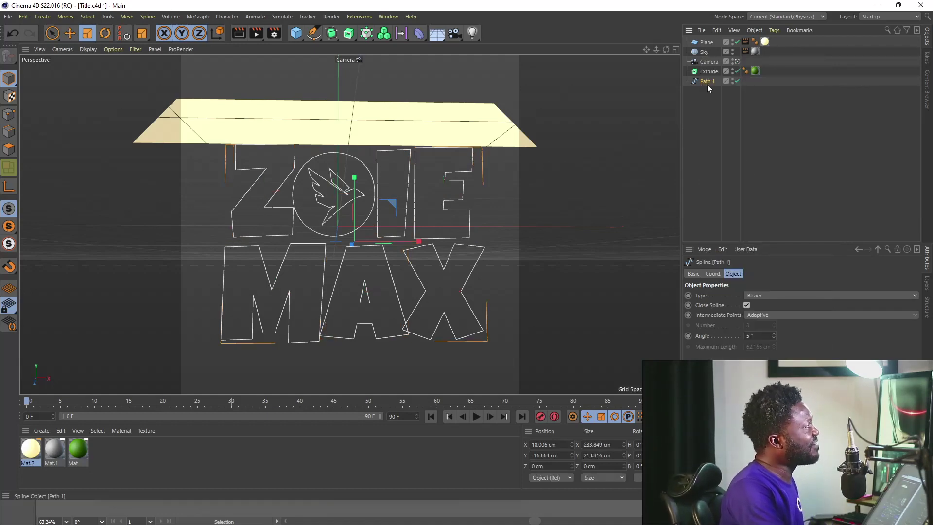
Step: Nest the merged Path 1 spline inside the Extrude object and render a preview of the active view
{"action": "left_click_drag", "start_coordinate": [707, 80], "coordinate": [711, 71]}
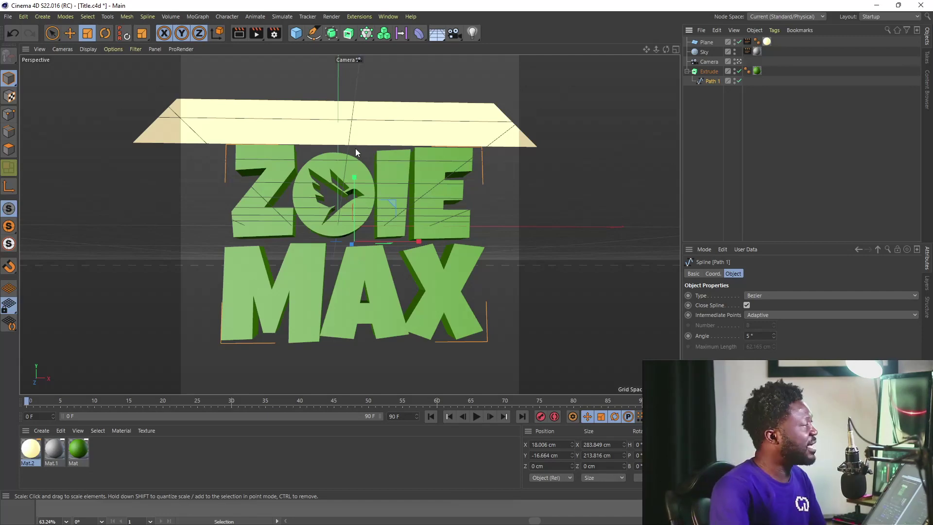
{"action": "left_click", "coordinate": [238, 34]}
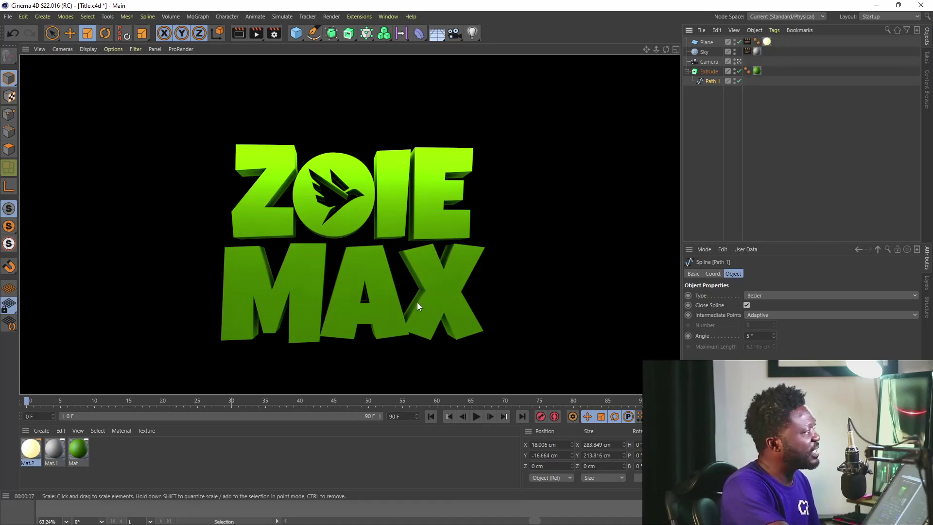
Step: Lower the glowing plane toward the lettering to a Y position of about 110.8 cm and render a preview of the view
{"action": "left_click", "coordinate": [708, 43]}
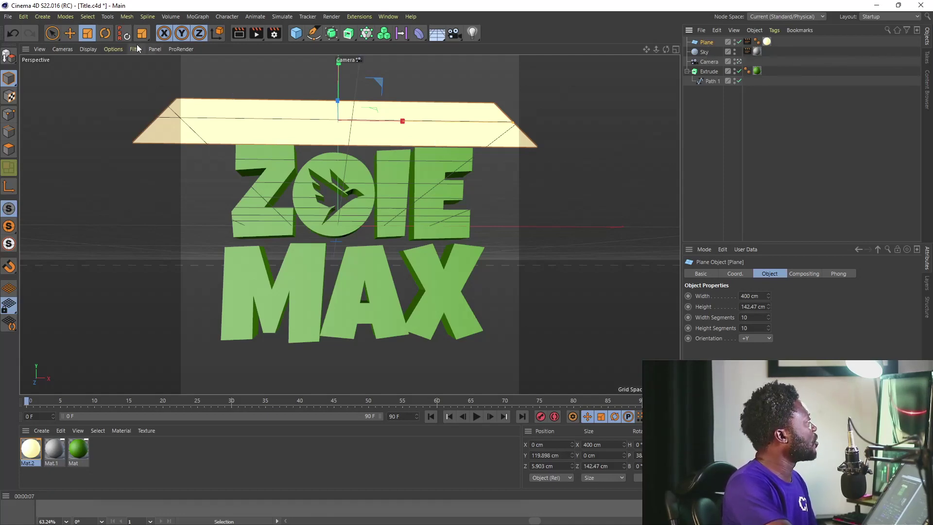
{"action": "left_click", "coordinate": [70, 33]}
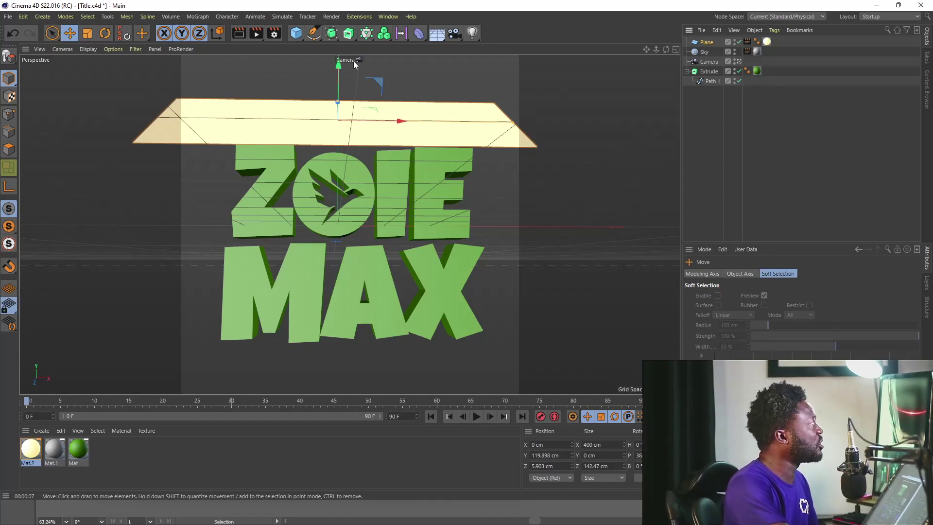
{"action": "left_click", "coordinate": [337, 62]}
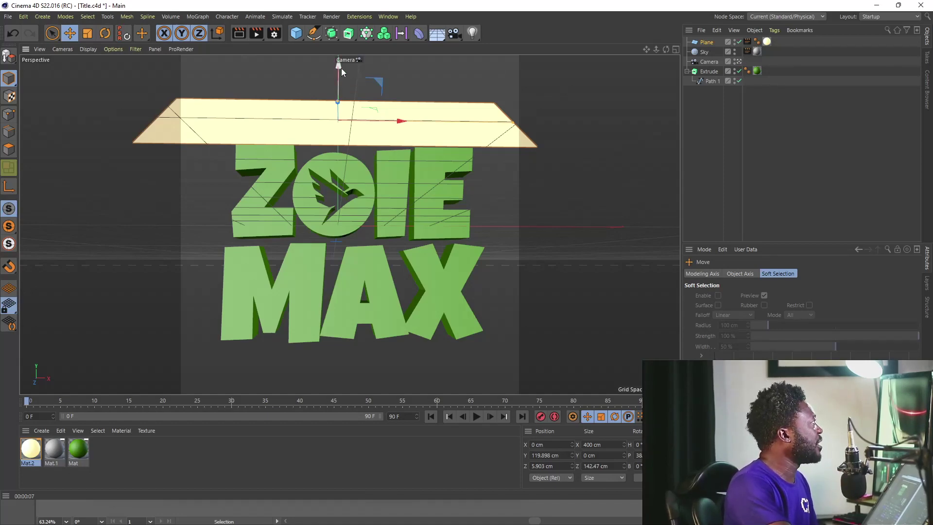
{"action": "left_click_drag", "start_coordinate": [337, 66], "coordinate": [340, 92]}
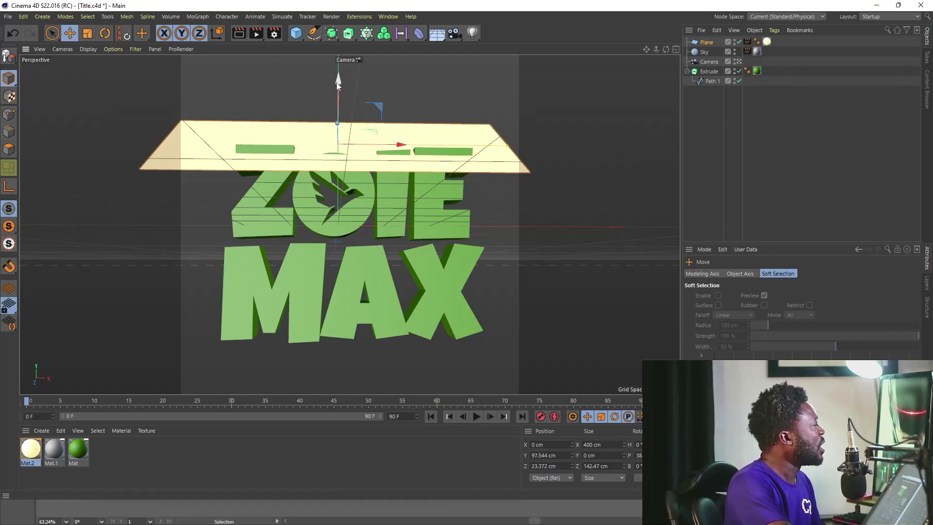
{"action": "left_click_drag", "start_coordinate": [336, 83], "coordinate": [334, 68]}
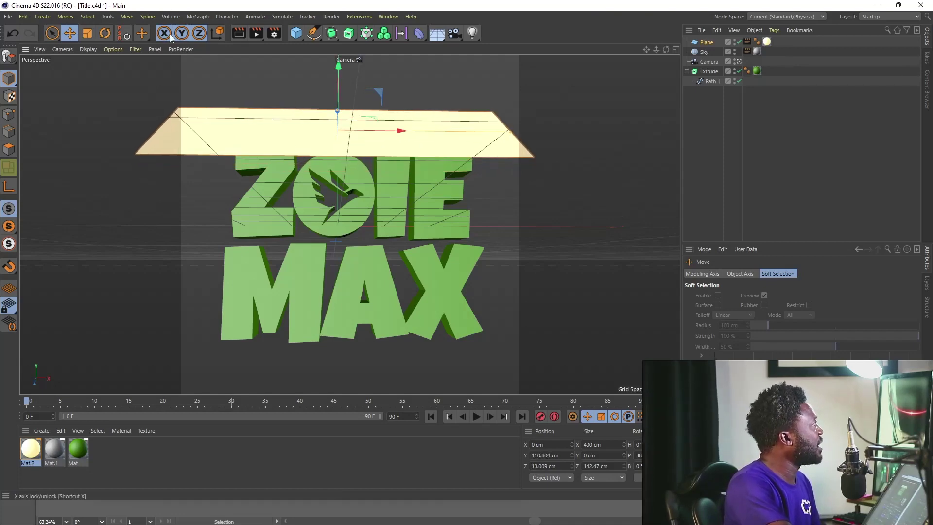
{"action": "left_click", "coordinate": [236, 33]}
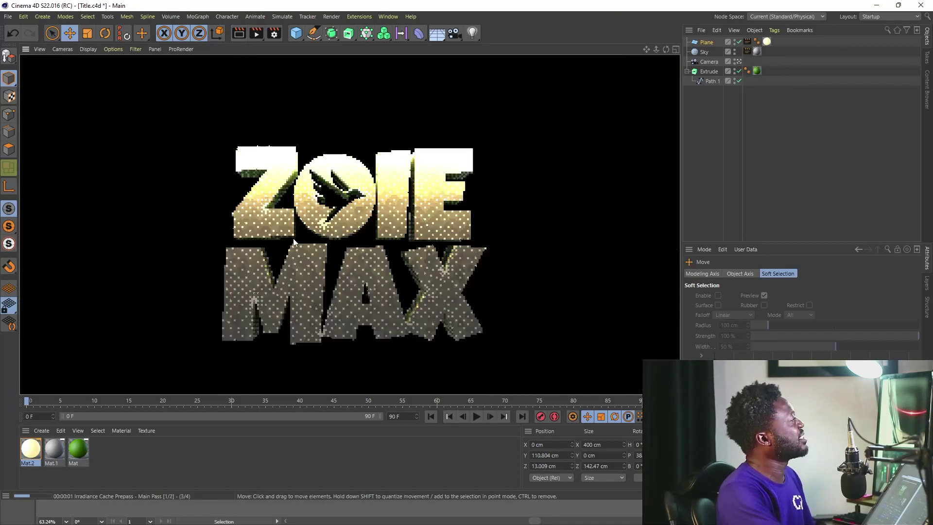
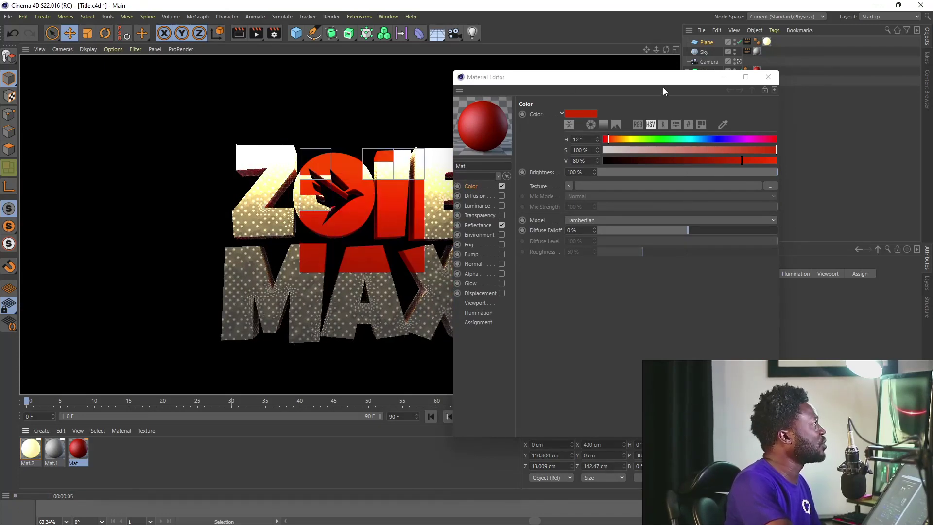
{"action": "left_click", "coordinate": [769, 77]}
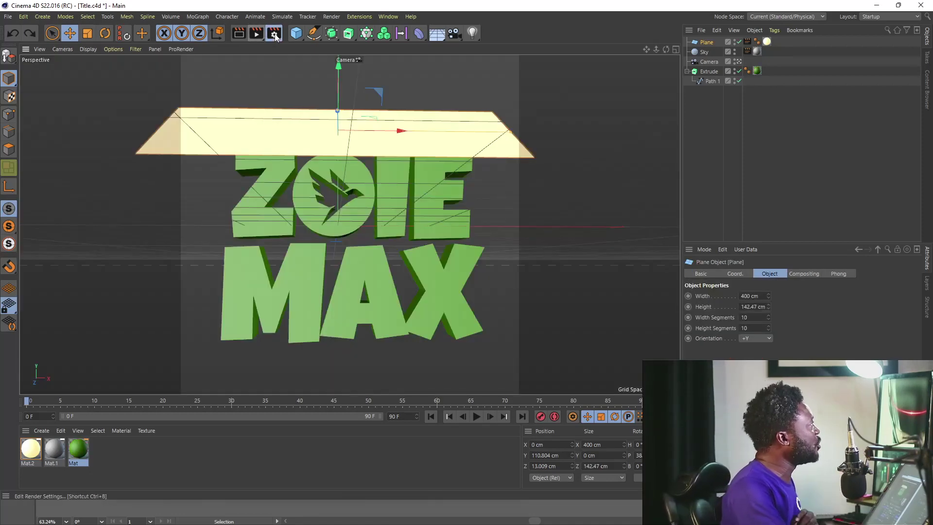
Step: Set the render's save file to Tutorial in the Birds folder and render the title to the Picture Viewer
{"action": "left_click", "coordinate": [274, 33]}
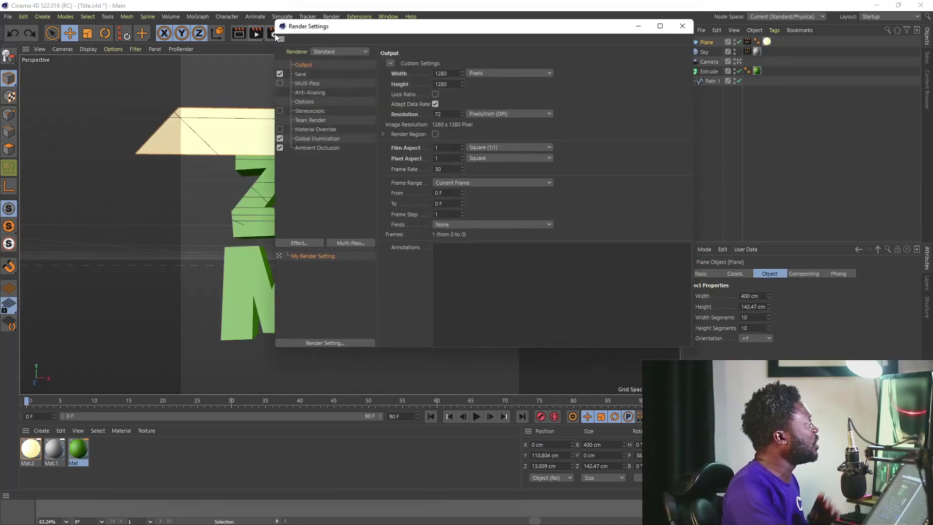
{"action": "left_click", "coordinate": [299, 74]}
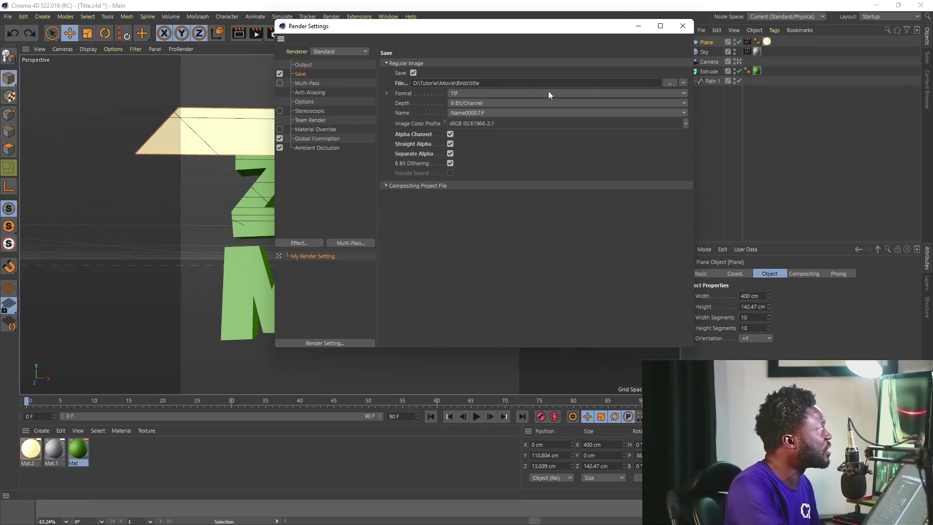
{"action": "left_click", "coordinate": [669, 83]}
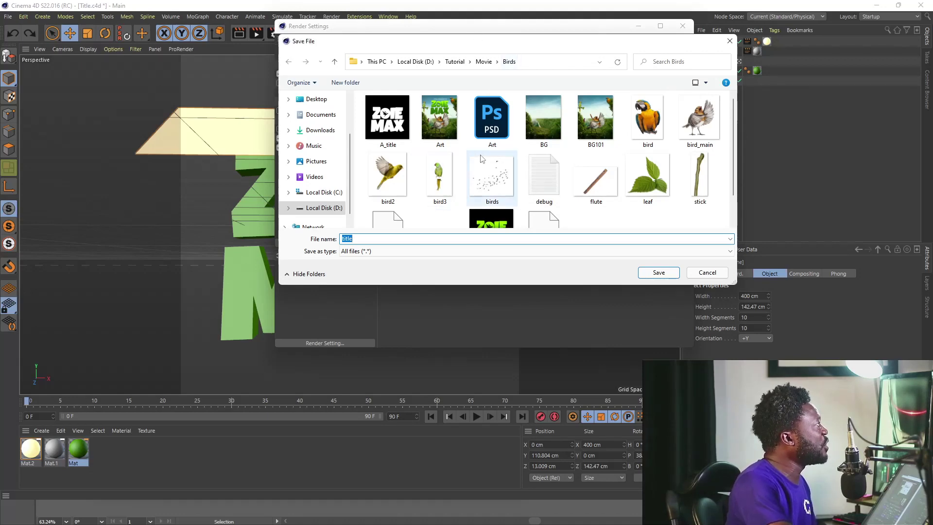
{"action": "scroll", "coordinate": [357, 152], "scroll_direction": "down", "scroll_amount": 1}
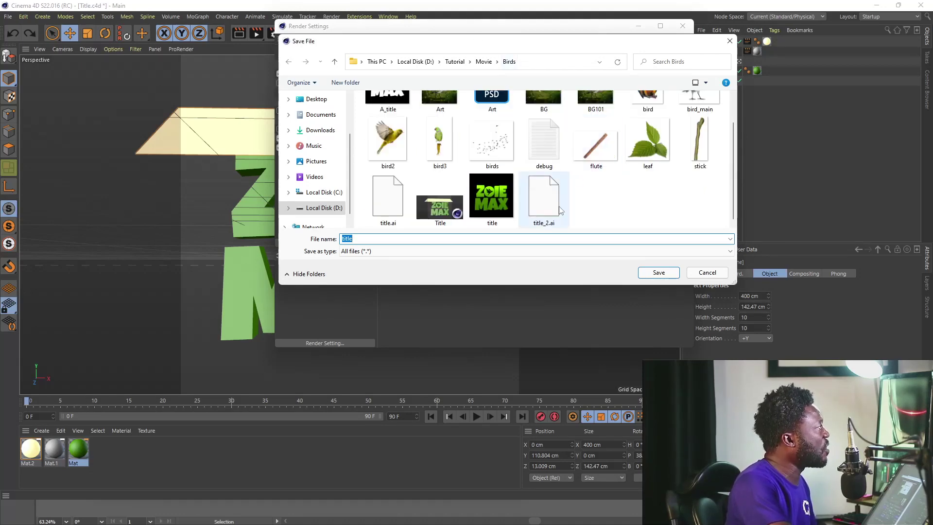
{"action": "type", "text": "Tut"}
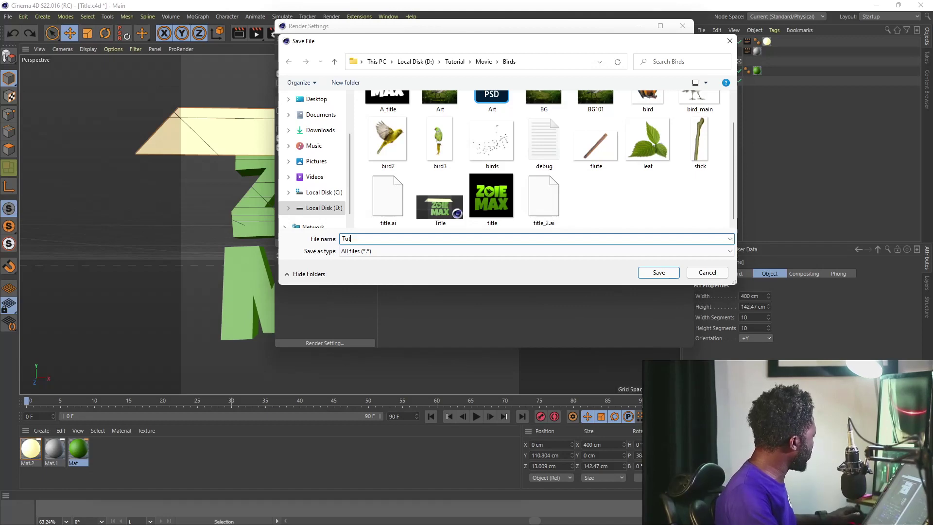
{"action": "type", "text": "orial"}
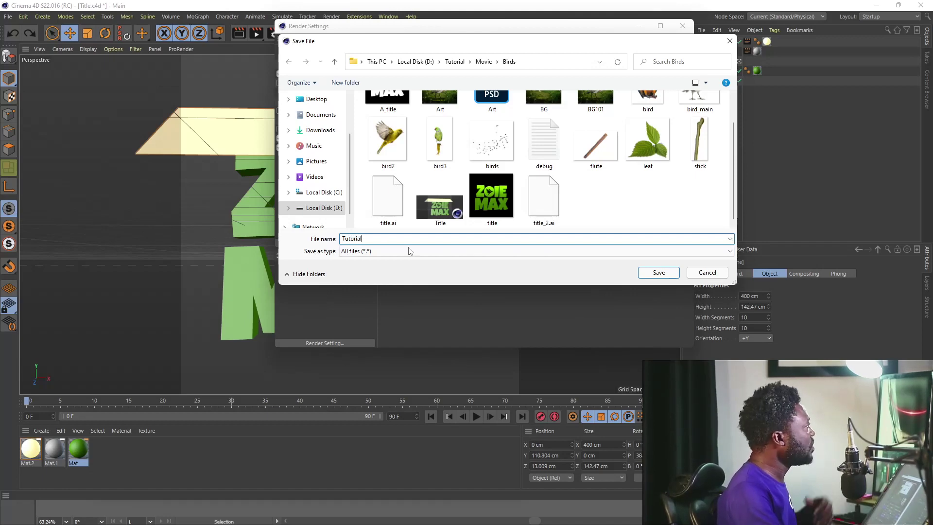
{"action": "left_click", "coordinate": [659, 272]}
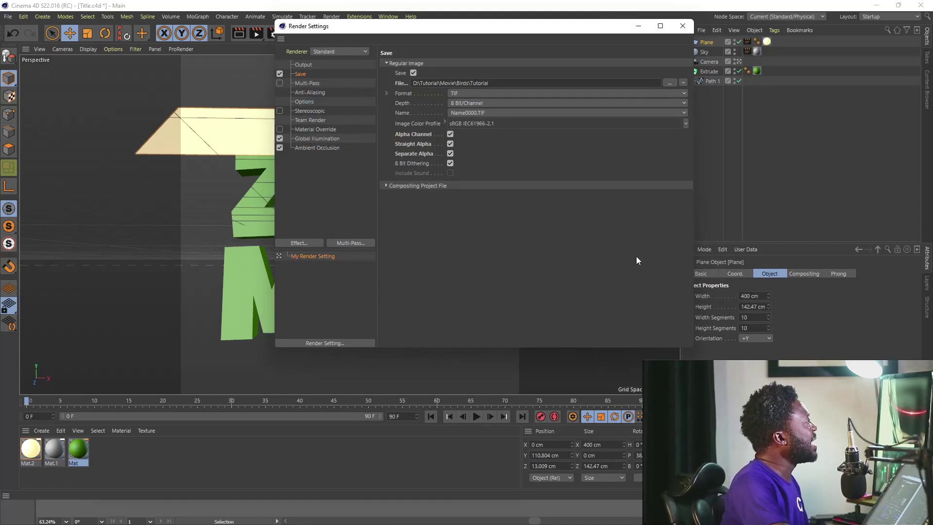
{"action": "left_click", "coordinate": [685, 28]}
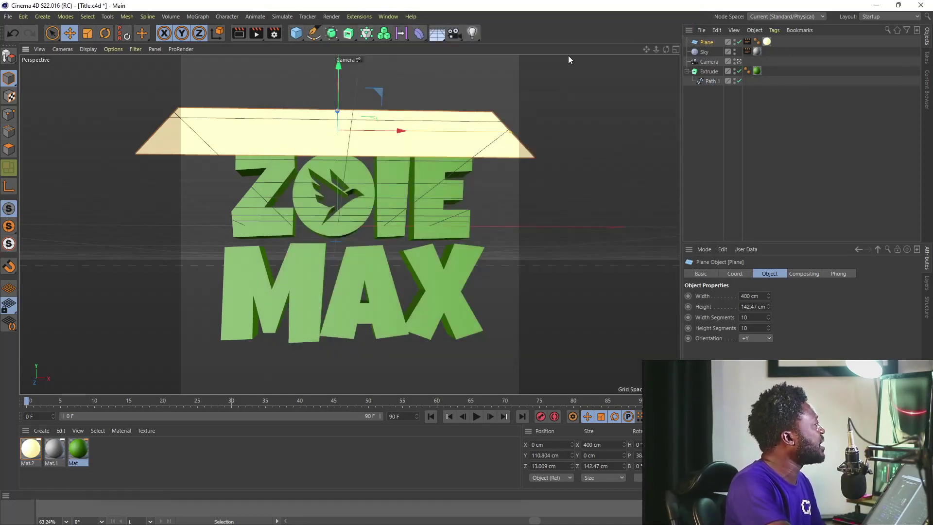
{"action": "left_click", "coordinate": [256, 34]}
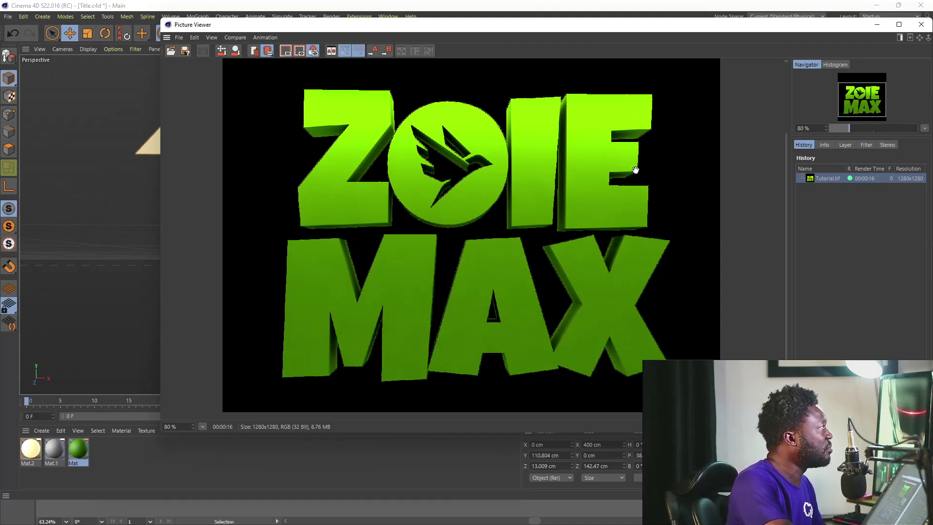
Step: Switch to Photoshop and open the Tutorial render from the Birds 3D folder as a separate document
{"action": "left_click_drag", "start_coordinate": [377, 323], "coordinate": [217, 289]}
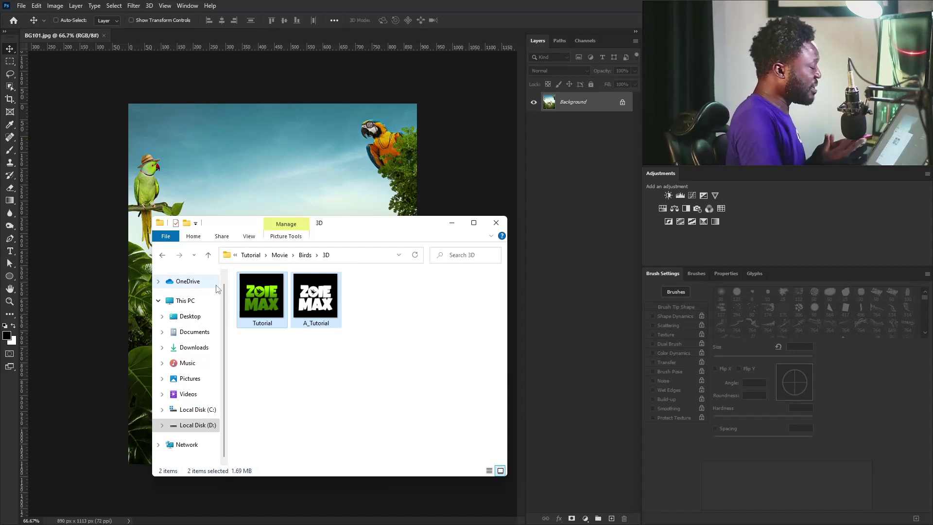
{"action": "left_click", "coordinate": [345, 356]}
{"action": "left_click", "coordinate": [258, 314]}
{"action": "left_click_drag", "start_coordinate": [258, 314], "coordinate": [312, 33]}
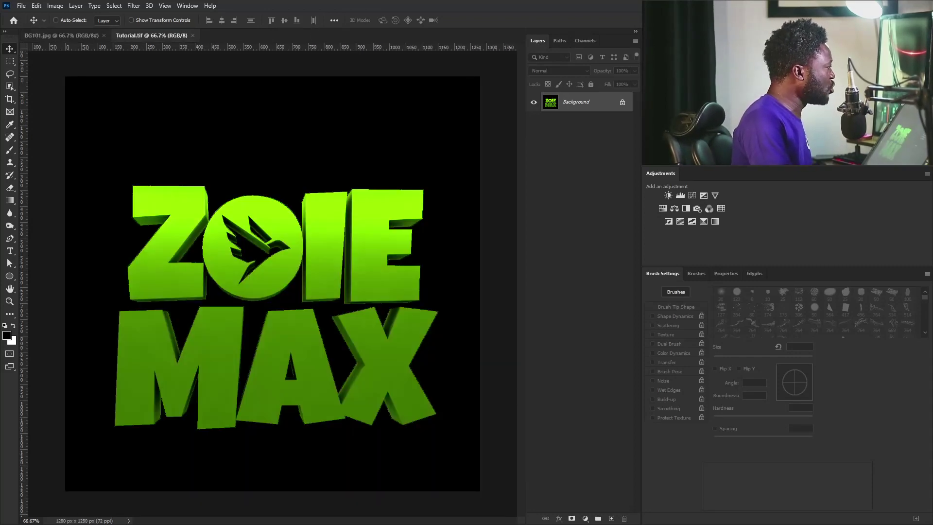
Step: Place the A_Tutorial alpha image from the 3D folder over the render at its original size
{"action": "key", "text": "alt+Tab"}
{"action": "left_click_drag", "start_coordinate": [334, 322], "coordinate": [262, 160]}
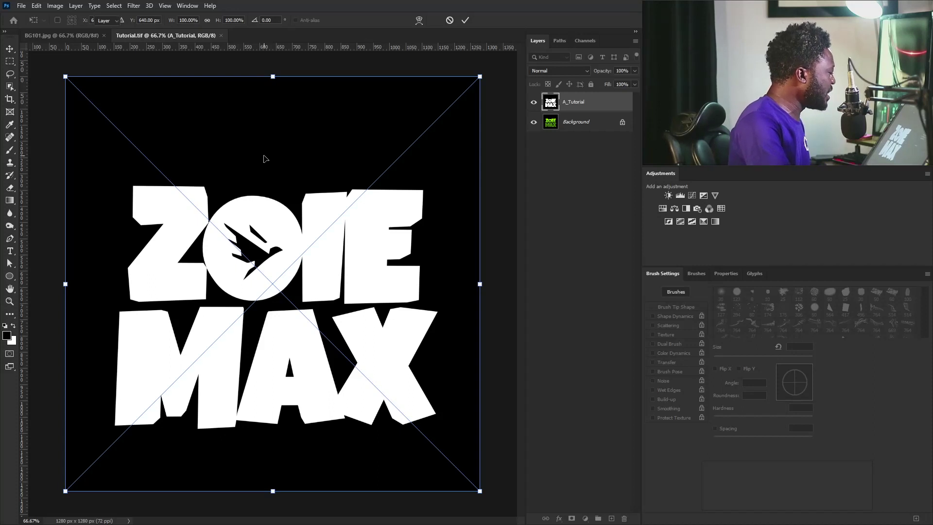
{"action": "key", "text": "Return"}
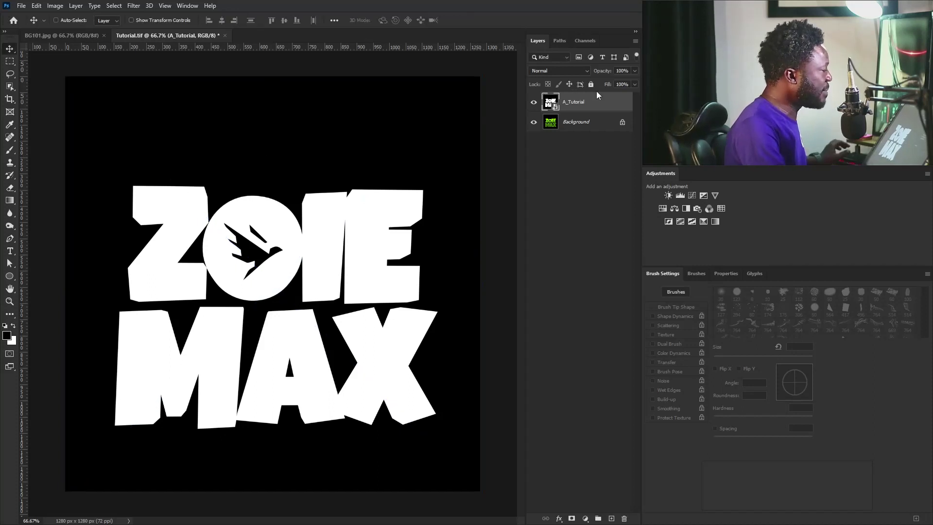
Step: Load the white lettering as a selection from the Blue channel and return to the layers
{"action": "left_click", "coordinate": [584, 41]}
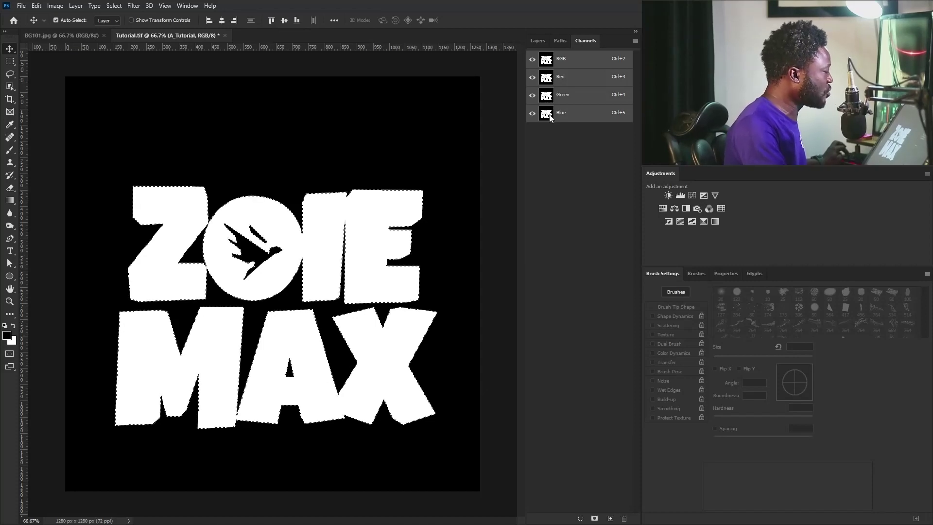
{"action": "left_click", "coordinate": [547, 113], "text": "ctrl"}
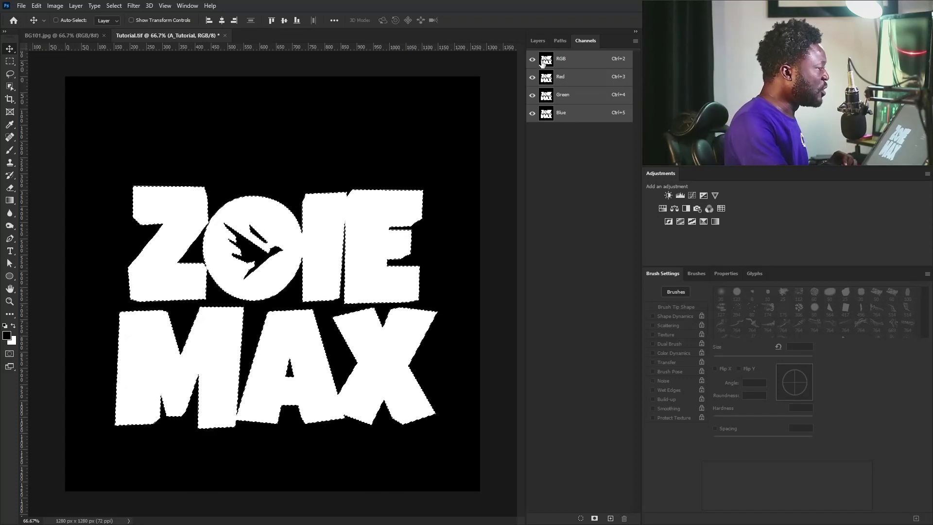
{"action": "left_click", "coordinate": [537, 41]}
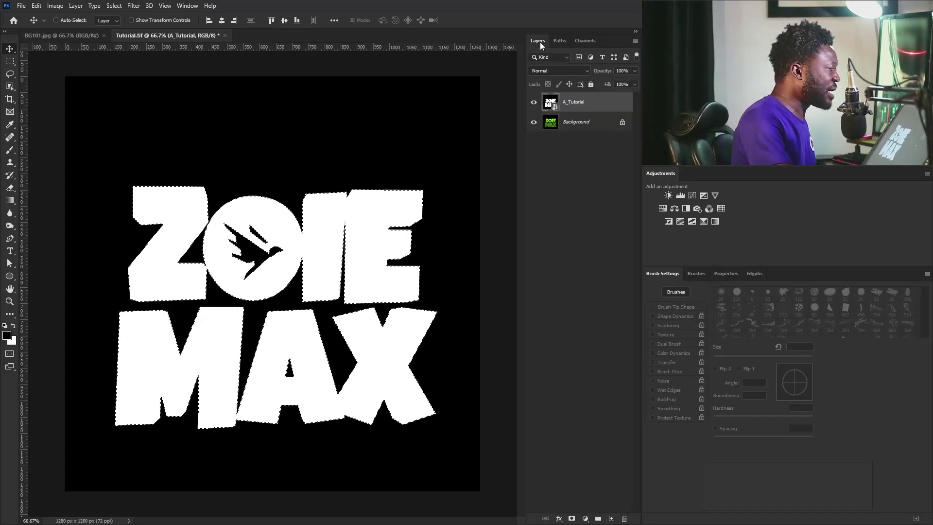
Step: Hide the A_Tutorial layer and copy the selected green lettering from the Background onto a new layer
{"action": "left_click", "coordinate": [534, 102]}
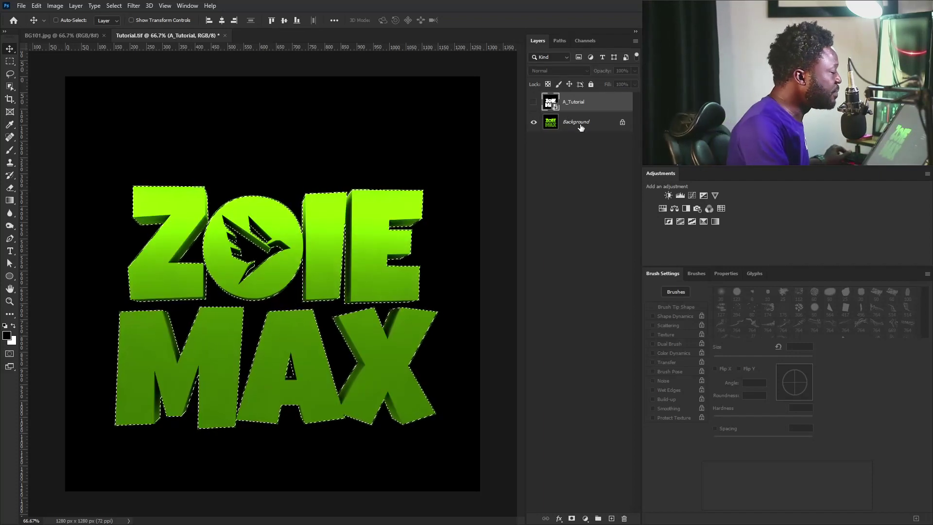
{"action": "left_click", "coordinate": [576, 122]}
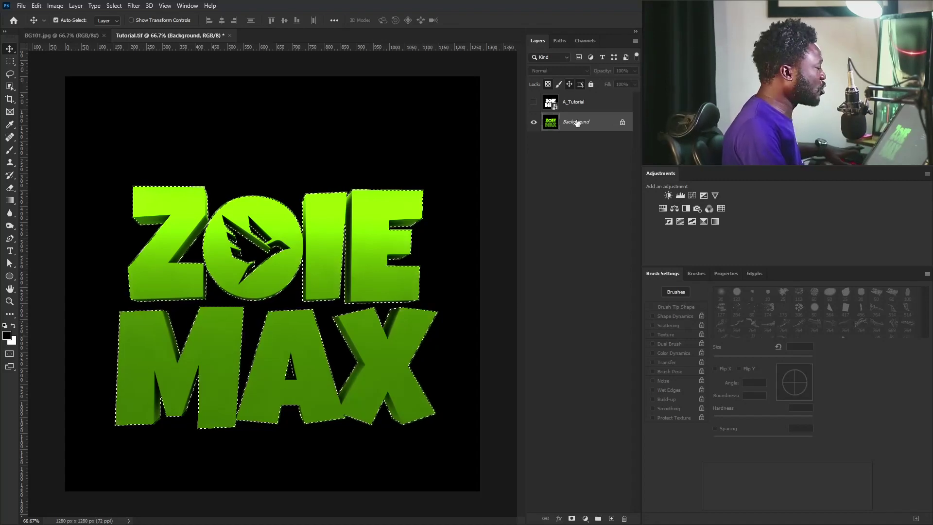
{"action": "key", "text": "ctrl+j"}
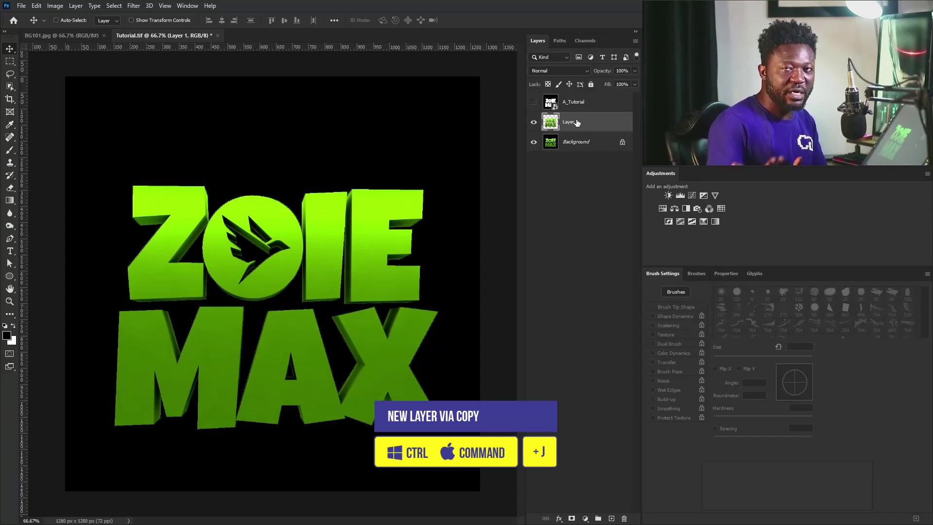
Step: Move the cut-out title layer into the BG101.jpg document and convert it to a smart object
{"action": "left_click_drag", "start_coordinate": [331, 254], "coordinate": [303, 237]}
{"action": "right_click", "coordinate": [581, 106]}
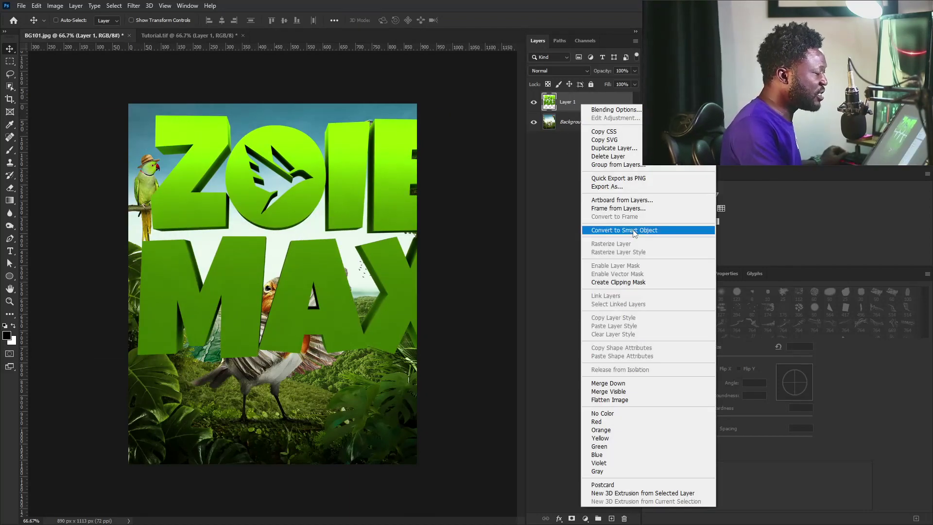
{"action": "left_click", "coordinate": [602, 232]}
Step: Scale the title layer down proportionally and centre it in the sky between the two parrots, above the singing bird
{"action": "key", "text": "ctrl"}
{"action": "key", "text": "ctrl+t"}
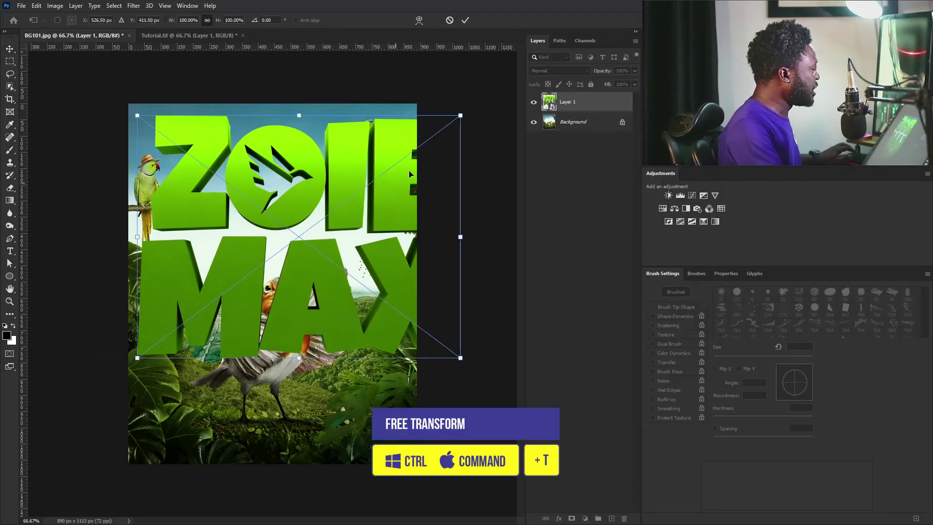
{"action": "left_click_drag", "start_coordinate": [461, 116], "coordinate": [370, 184], "text": "alt"}
{"action": "left_click_drag", "start_coordinate": [346, 234], "coordinate": [321, 192]}
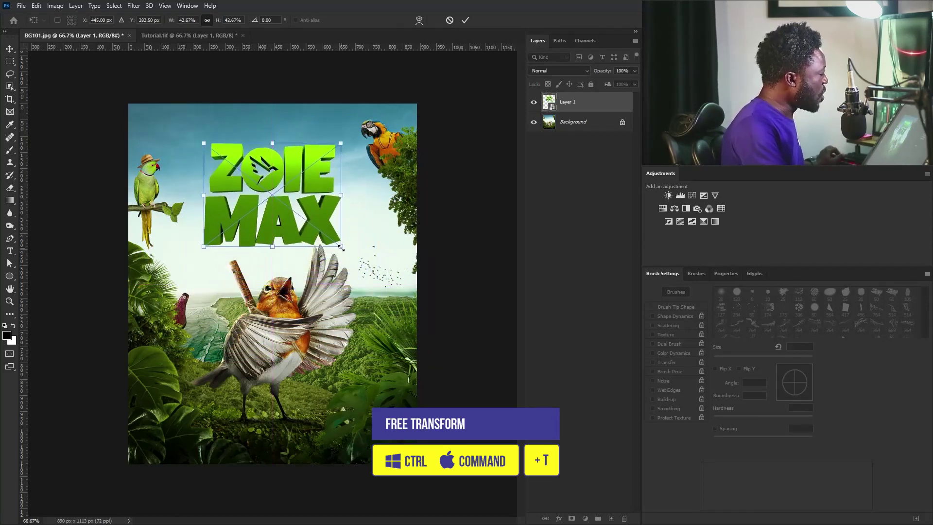
{"action": "left_click_drag", "start_coordinate": [341, 247], "coordinate": [355, 257], "text": "alt"}
{"action": "left_click_drag", "start_coordinate": [319, 221], "coordinate": [320, 221]}
{"action": "key", "text": "Return"}
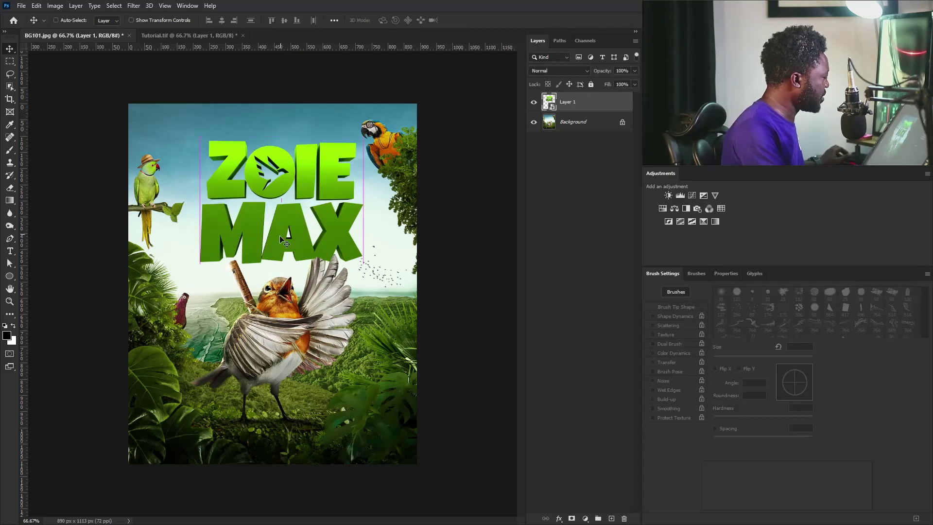
Step: Sharpen the title layer with Unsharp Mask at 60% amount, 1.9 pixels radius and a threshold of 28 levels
{"action": "left_click", "coordinate": [114, 6]}
{"action": "left_click", "coordinate": [162, 47]}
{"action": "left_click", "coordinate": [134, 5]}
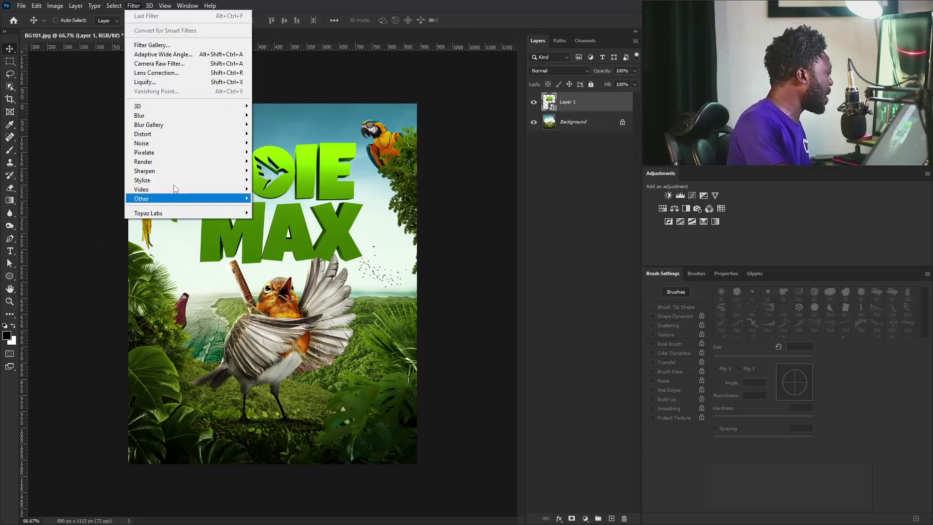
{"action": "mouse_move", "coordinate": [192, 172]}
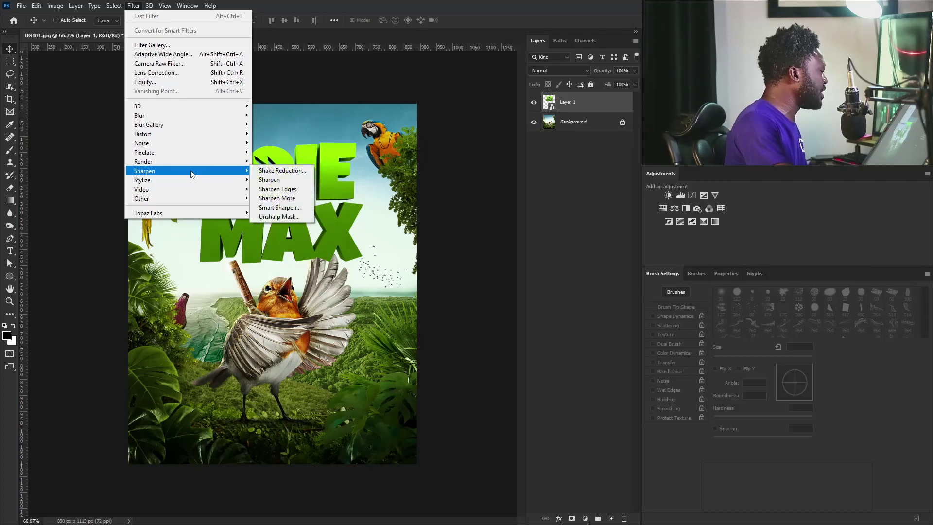
{"action": "left_click", "coordinate": [285, 217]}
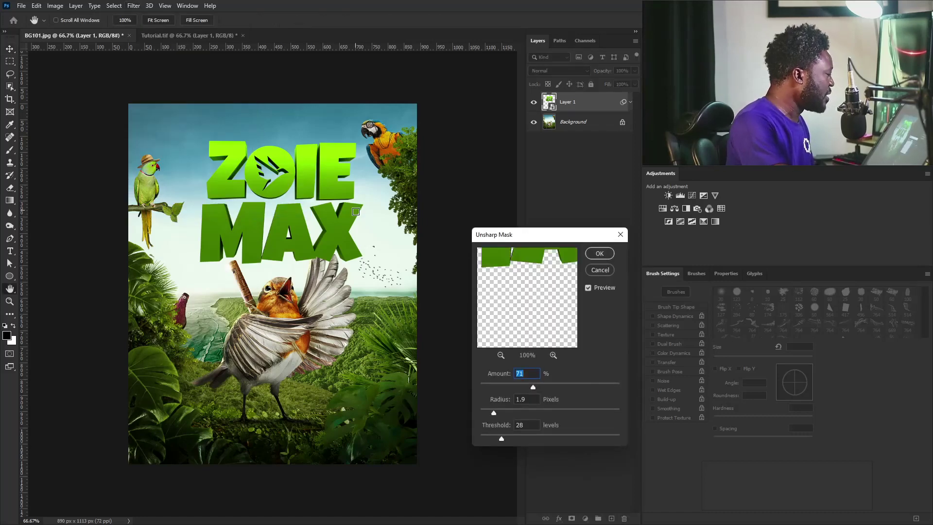
{"action": "left_click_drag", "start_coordinate": [522, 232], "coordinate": [461, 151]}
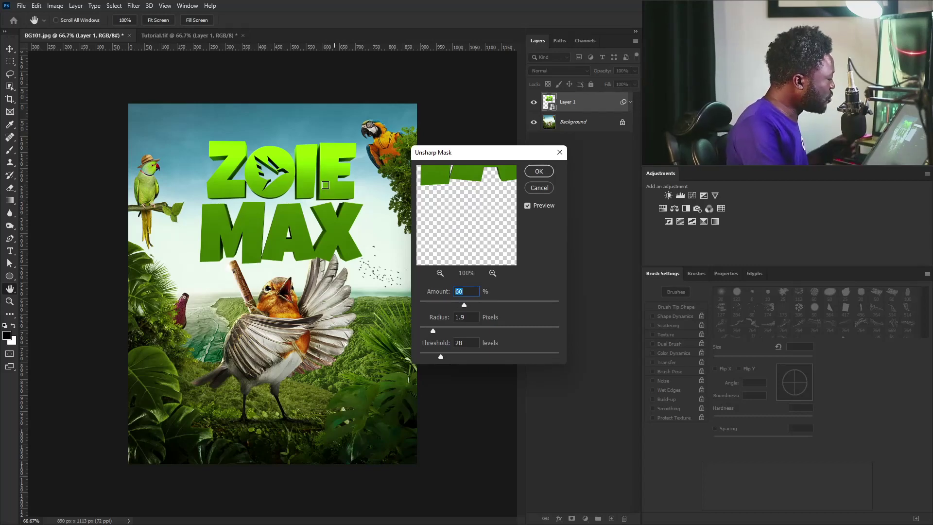
{"action": "left_click", "coordinate": [308, 153], "text": "ctrl"}
{"action": "left_click", "coordinate": [335, 184], "text": "ctrl"}
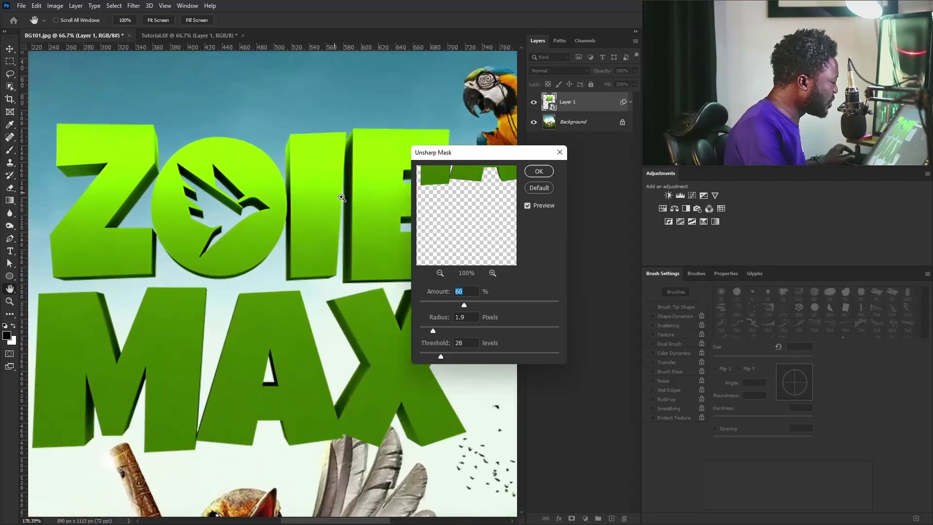
{"action": "left_click", "coordinate": [305, 168], "text": "ctrl"}
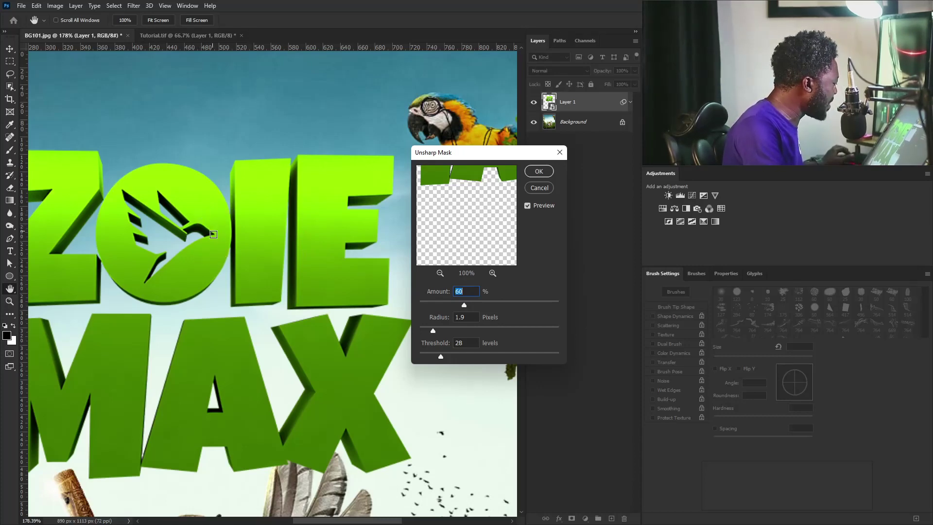
{"action": "left_click_drag", "start_coordinate": [186, 249], "coordinate": [266, 263]}
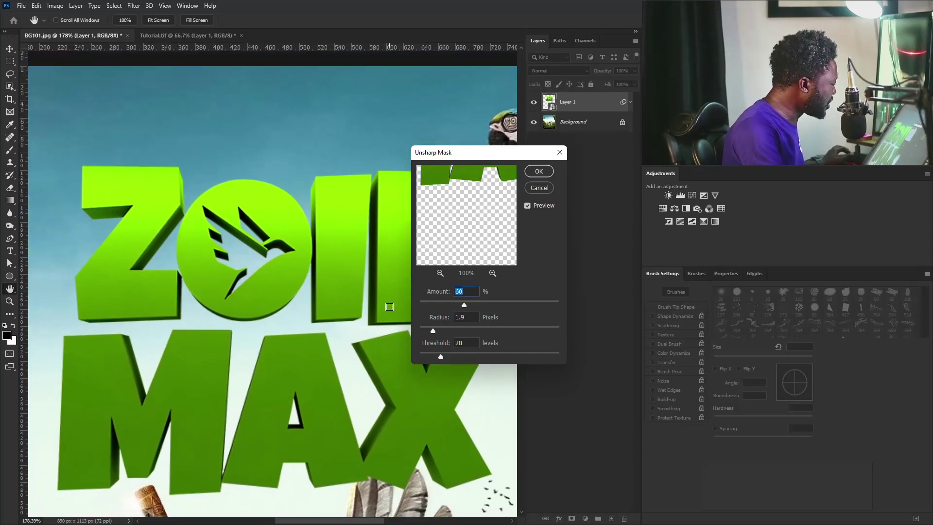
{"action": "left_click", "coordinate": [540, 172]}
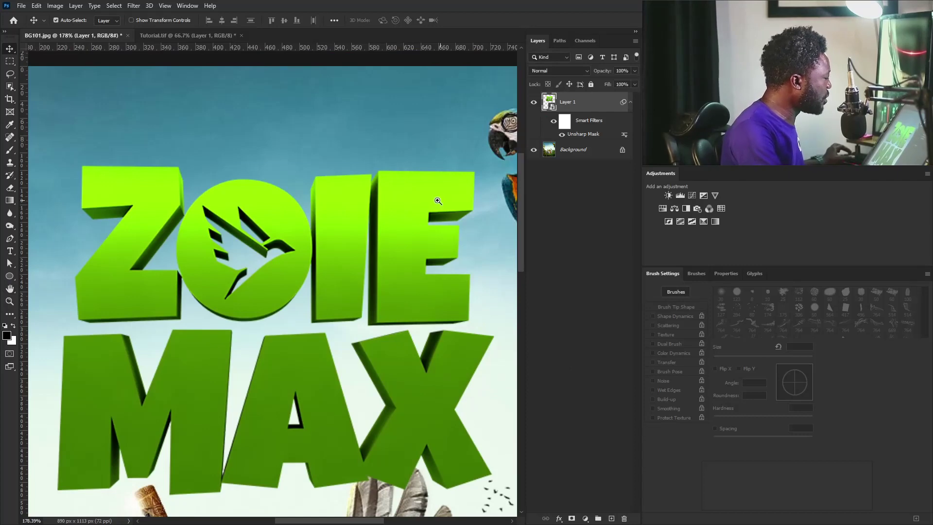
Step: Fit the whole poster on screen and collapse the title layer's smart filter list
{"action": "key", "text": "v"}
{"action": "key", "text": "ctrl+0"}
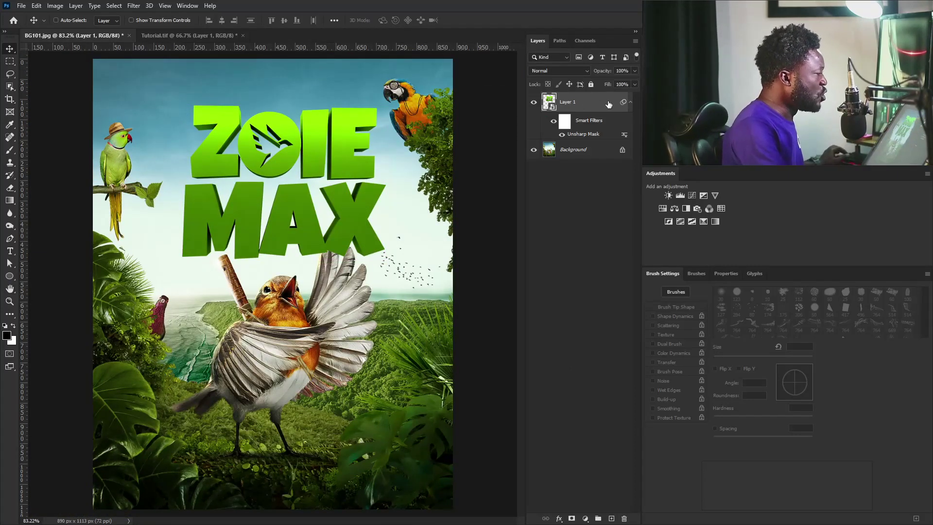
{"action": "left_click", "coordinate": [630, 103]}
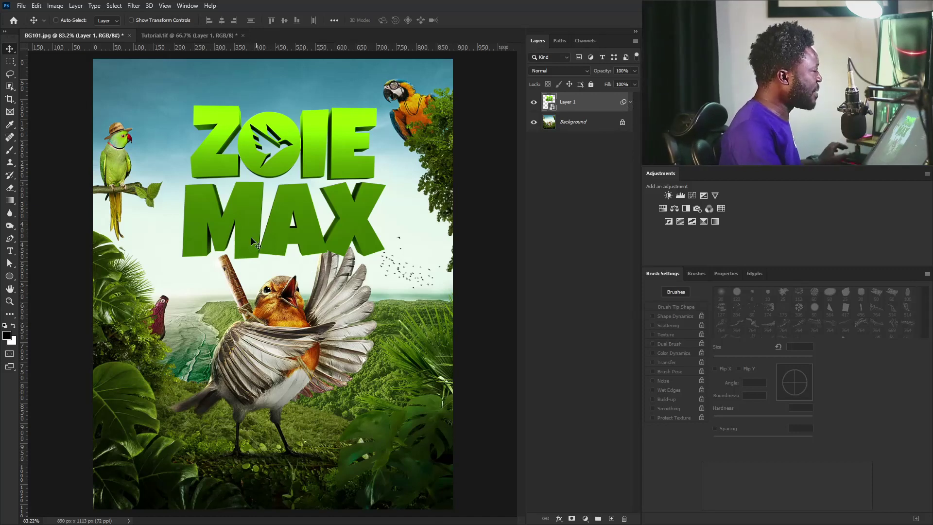
Step: Hide the title layer and select the bird's raised wing on the Background with the Object Selection tool
{"action": "left_click", "coordinate": [533, 102]}
{"action": "left_click_drag", "start_coordinate": [303, 275], "coordinate": [286, 228], "text": "ctrl"}
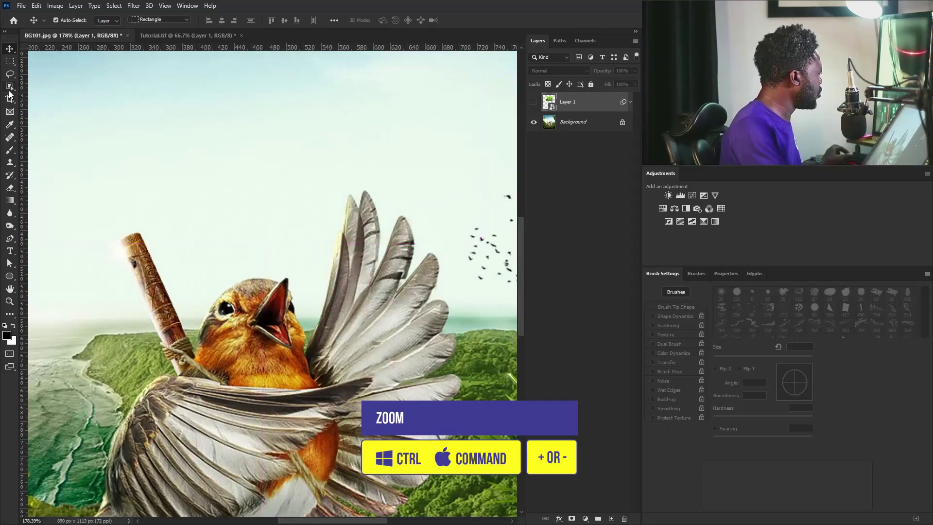
{"action": "left_click", "coordinate": [10, 87]}
{"action": "right_click", "coordinate": [10, 89]}
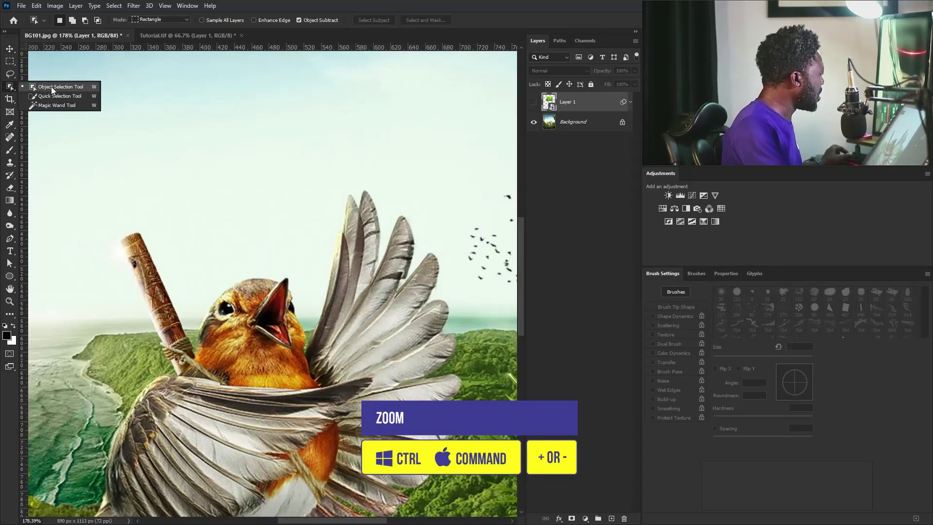
{"action": "left_click", "coordinate": [51, 88]}
{"action": "left_click_drag", "start_coordinate": [304, 166], "coordinate": [448, 374]}
{"action": "left_click", "coordinate": [581, 124]}
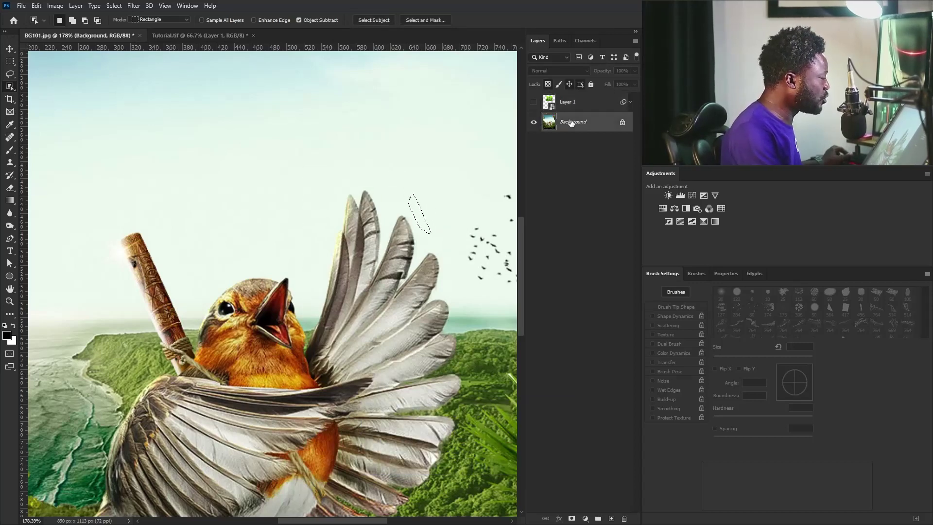
{"action": "left_click_drag", "start_coordinate": [304, 161], "coordinate": [440, 350]}
Step: Show the title layer again and mask out the wing selection so the feathers overlap the X in MAX
{"action": "left_click", "coordinate": [533, 102]}
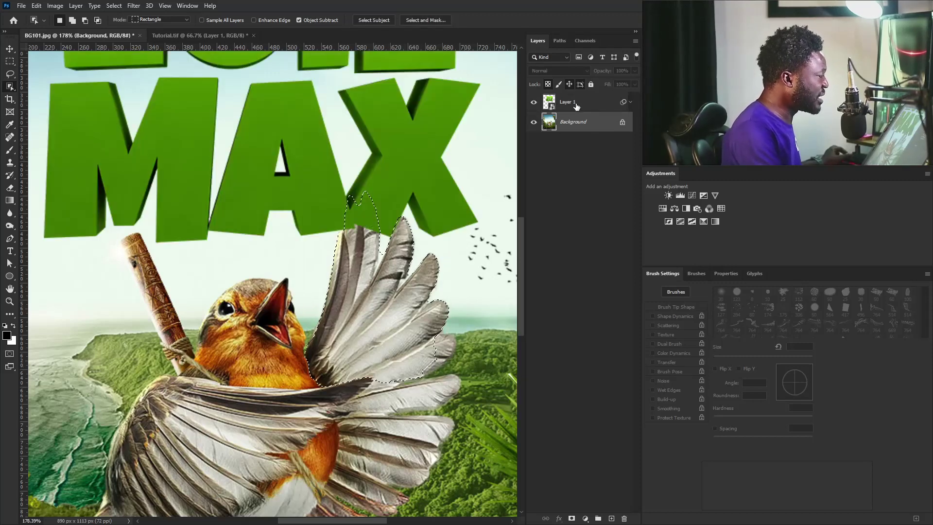
{"action": "left_click", "coordinate": [575, 105]}
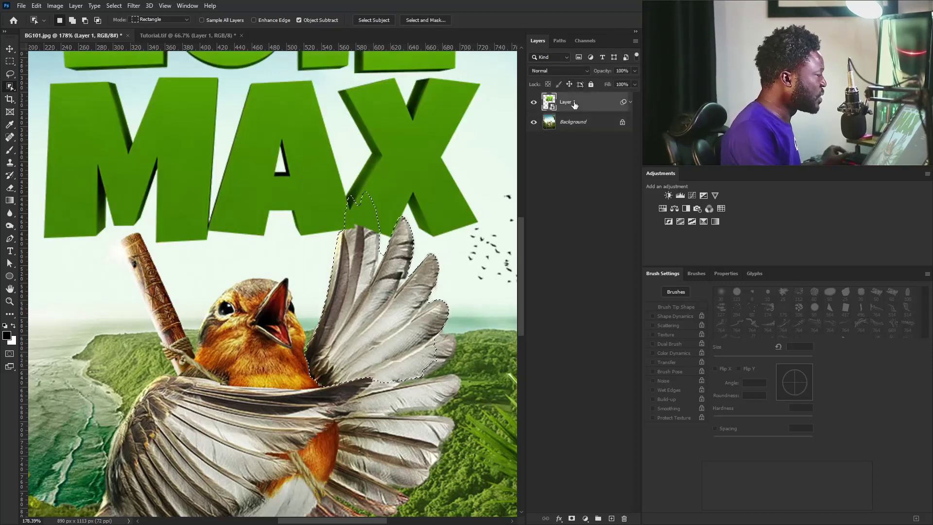
{"action": "left_click", "coordinate": [572, 519]}
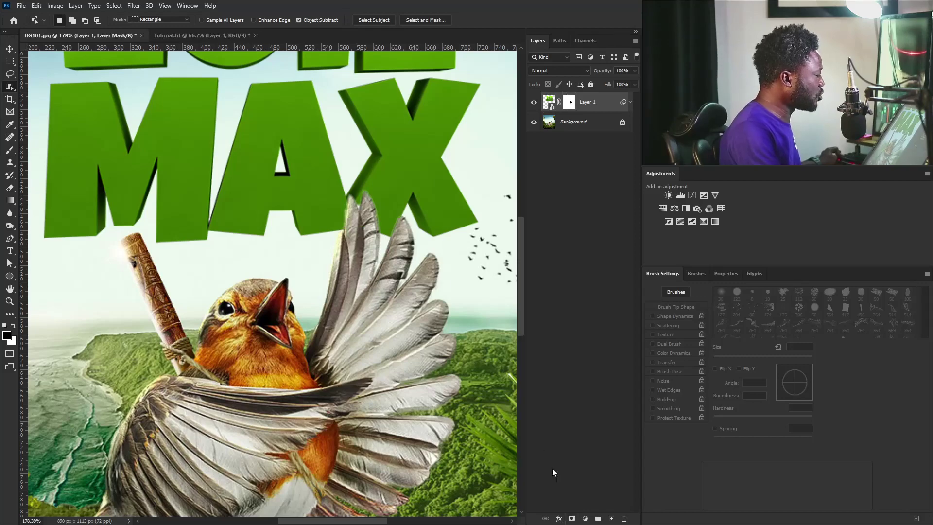
{"action": "left_click_drag", "start_coordinate": [421, 248], "coordinate": [352, 191], "text": "ctrl"}
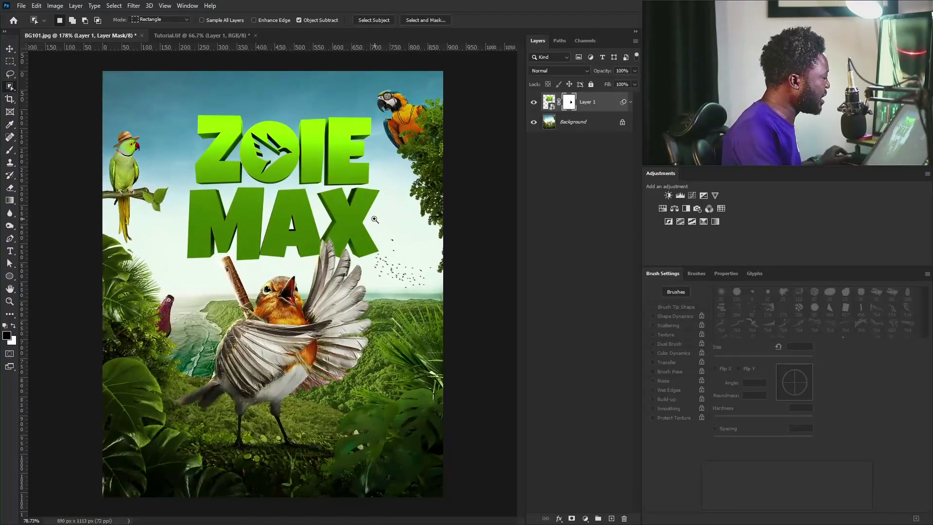
Step: Add the white Gotham HTF Bold tagline "...doing the unexpected", scale it to about 360 px wide and centre it above ZOIE
{"action": "key", "text": "v"}
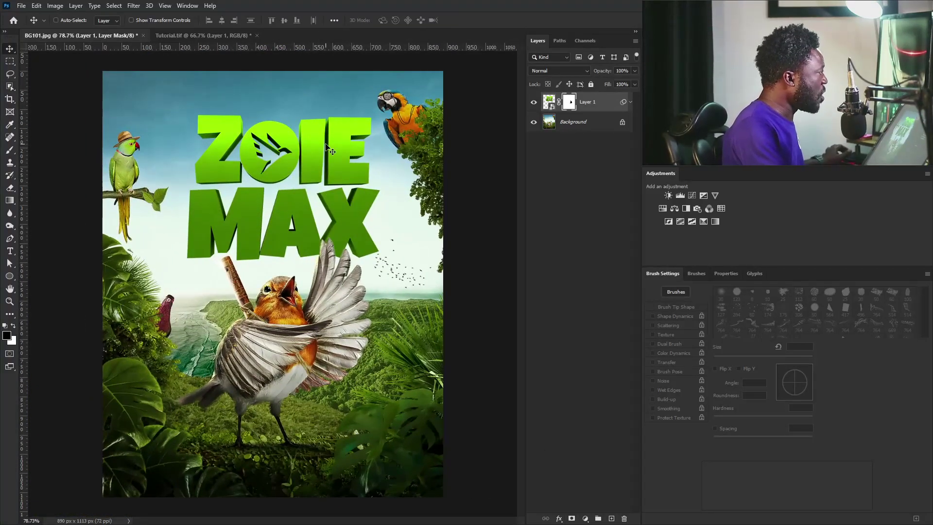
{"action": "key", "text": "t"}
{"action": "left_click", "coordinate": [213, 281]}
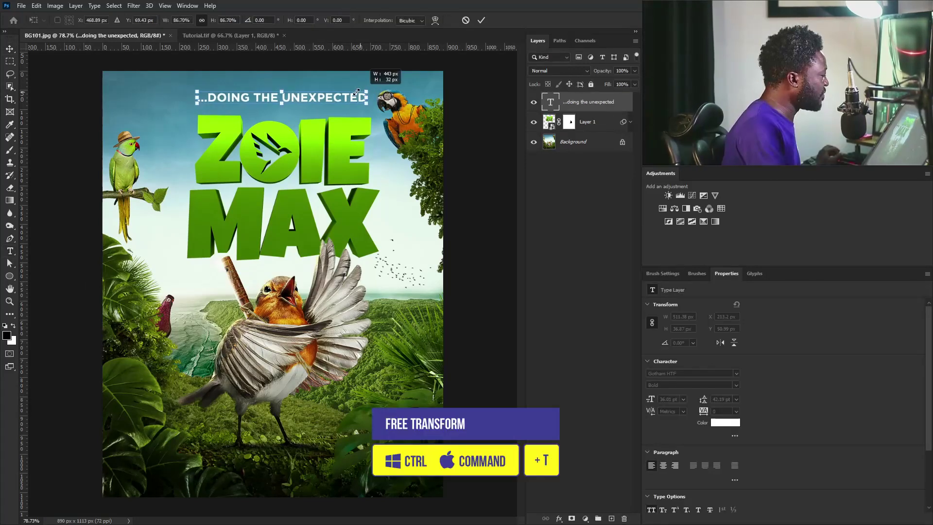
{"action": "left_click_drag", "start_coordinate": [403, 93], "coordinate": [330, 104]}
{"action": "key", "text": "Return"}
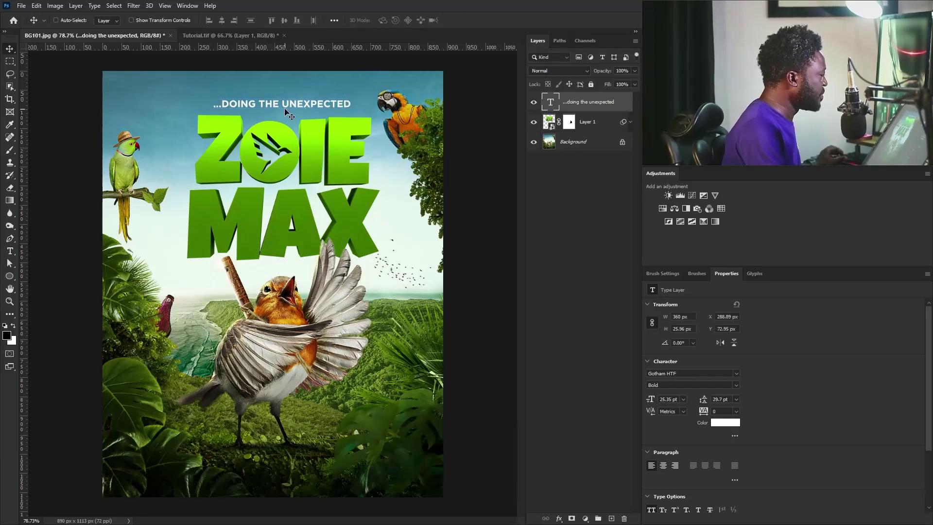
{"action": "scroll", "coordinate": [325, 190], "scroll_direction": "down", "scroll_amount": 2, "text": "alt"}
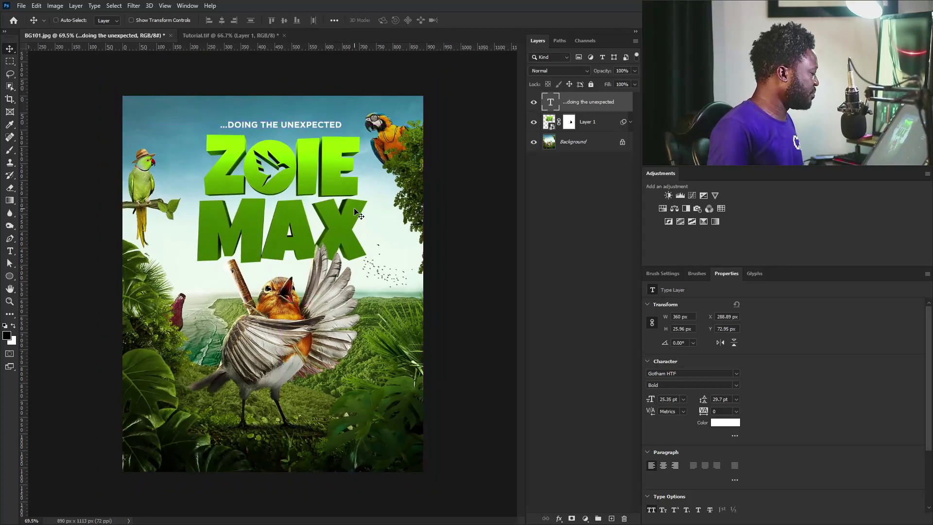
{"action": "scroll", "coordinate": [354, 208], "scroll_direction": "up", "scroll_amount": 1, "text": "alt"}
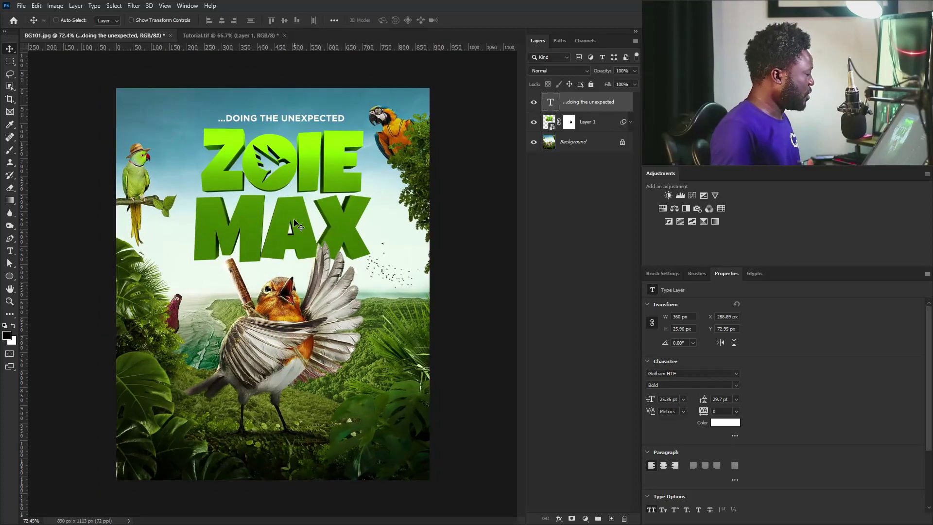